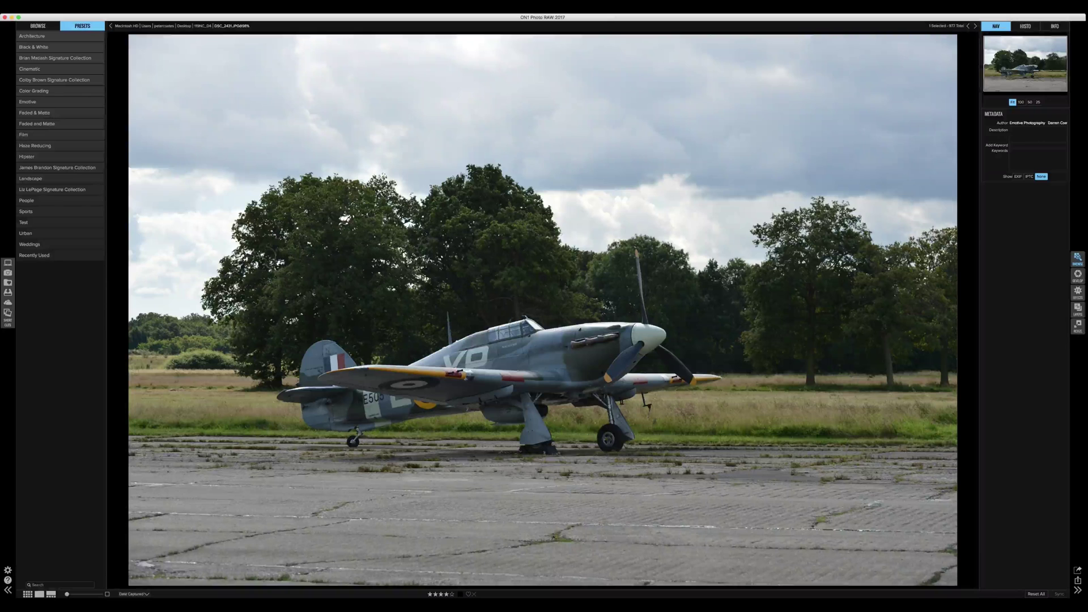
# Open the aircraft photo for developing and tighten a freeform crop around the aircraft, repositioning the photo inside the frame
pyautogui.click(1072, 258)
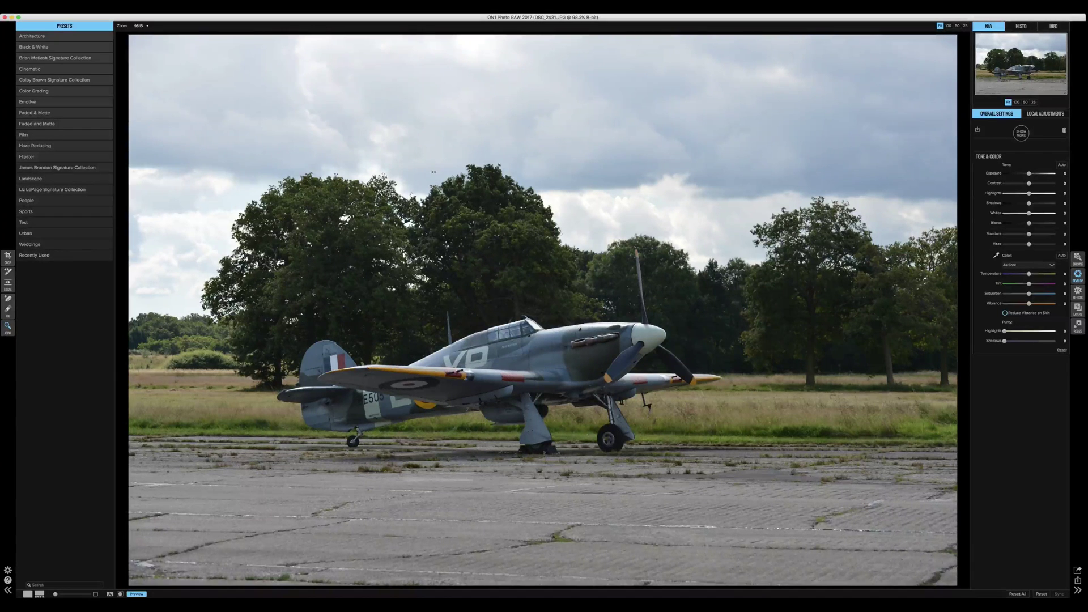
pyautogui.click(14, 213)
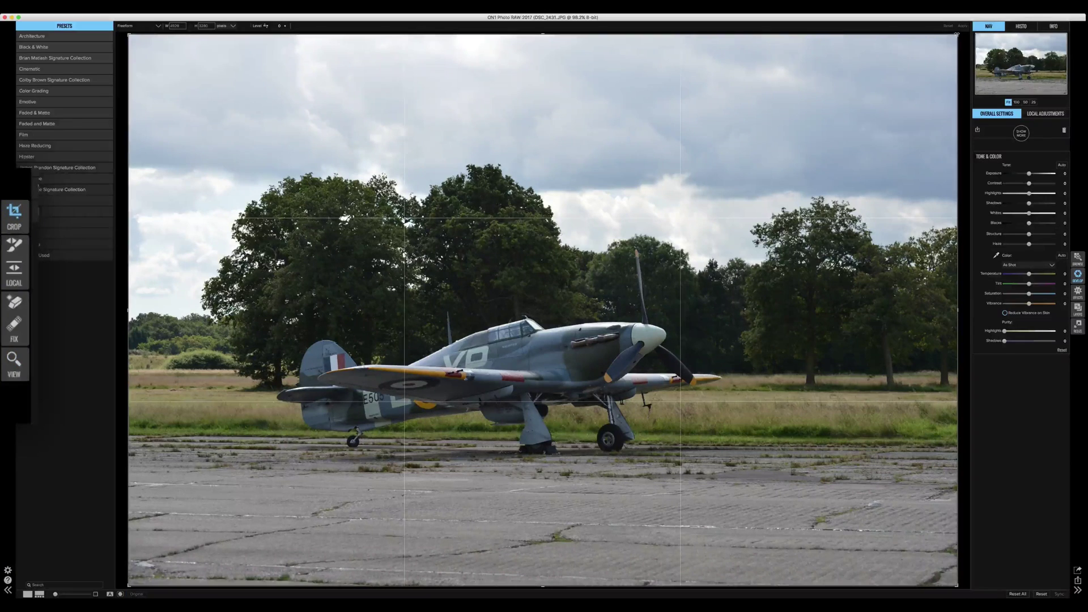
pyautogui.moveTo(957, 35); pyautogui.dragTo(892, 86)
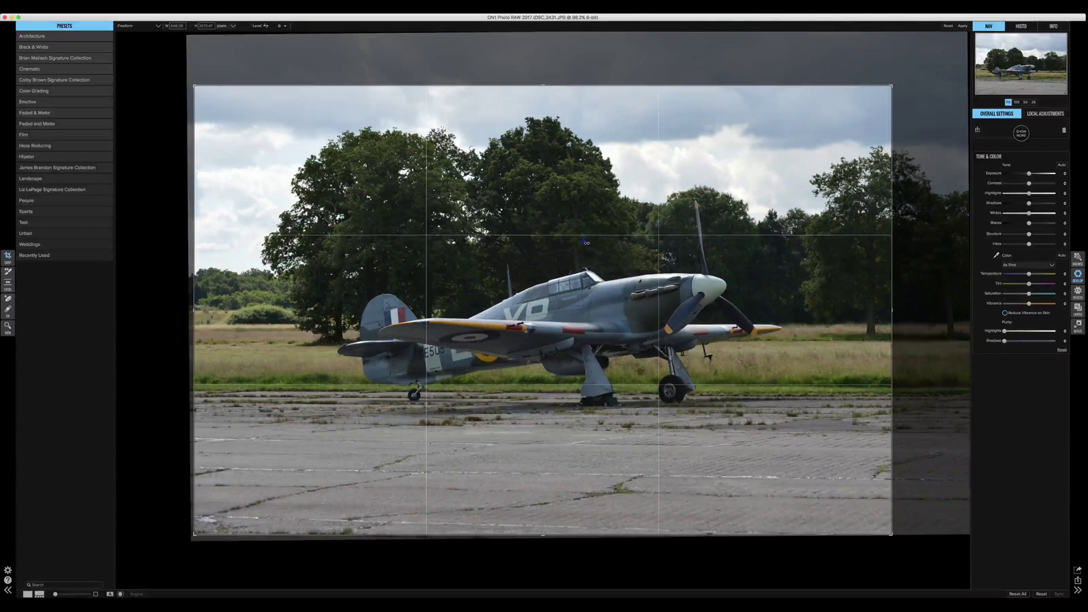
pyautogui.moveTo(607, 246)
pyautogui.mouseDown()
pyautogui.moveTo(633, 244)
pyautogui.moveTo(623, 243)
pyautogui.mouseUp()
# Set the crop ratio to 5x7, shrink the crop frame and recentre the aircraft inside it
pyautogui.click(135, 26)
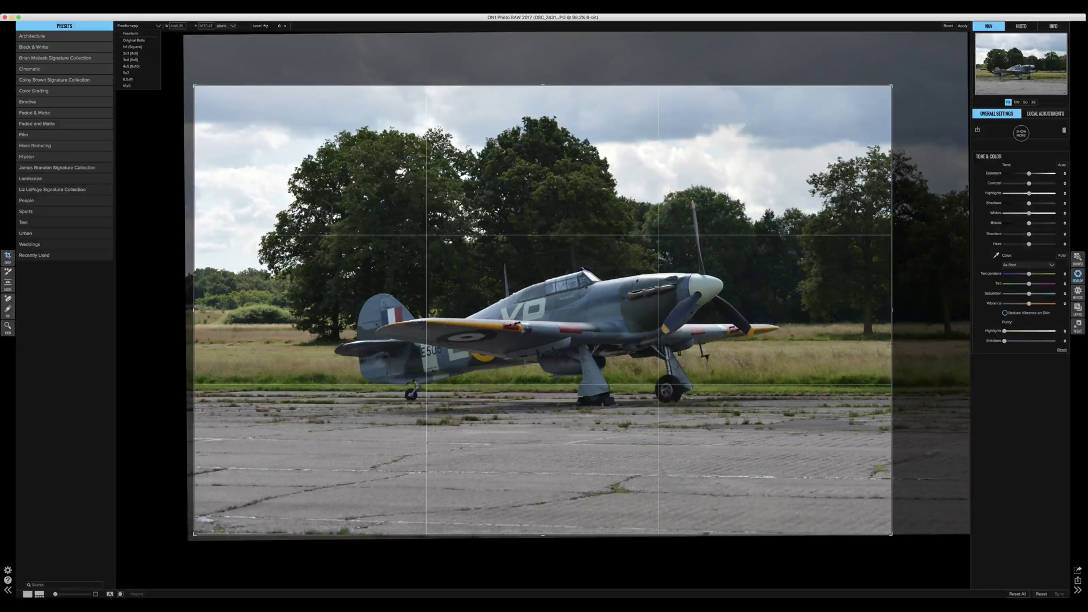
pyautogui.click(134, 73)
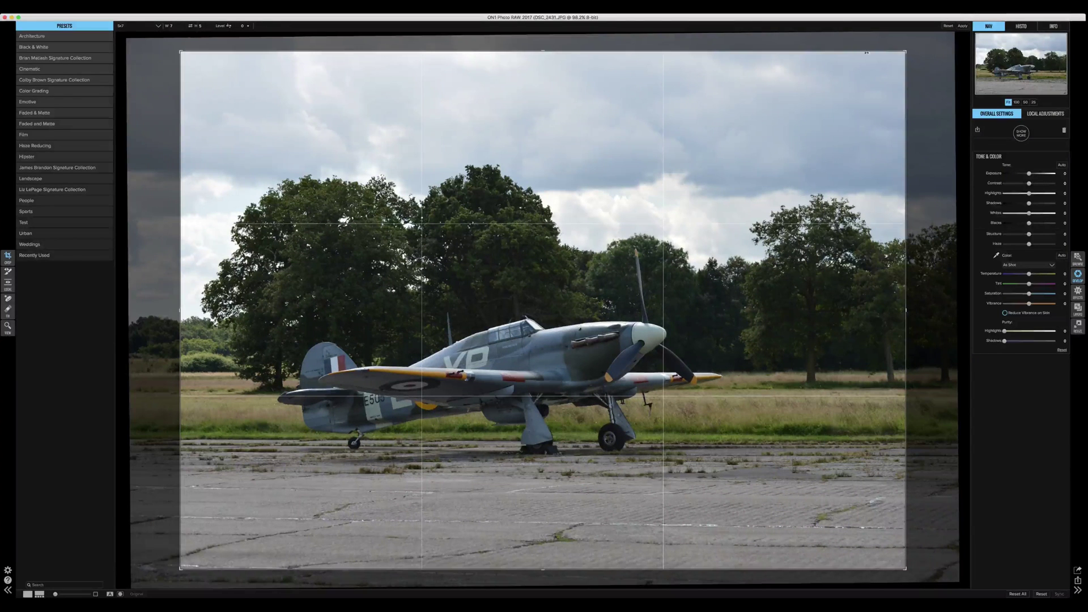
pyautogui.moveTo(905, 53); pyautogui.dragTo(879, 69)
pyautogui.moveTo(531, 300); pyautogui.dragTo(531, 292)
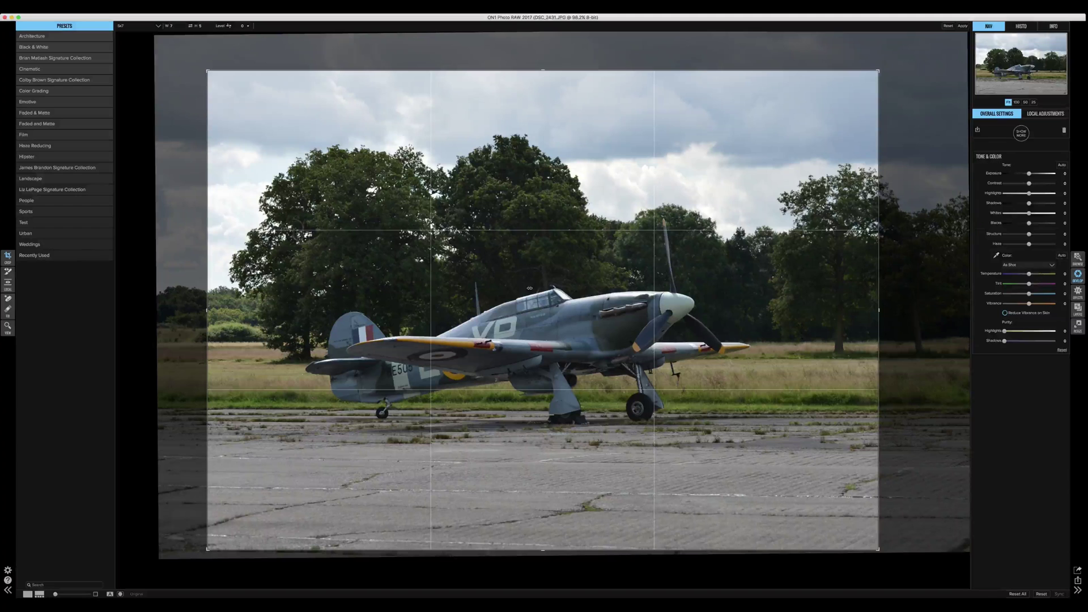
pyautogui.press('z')
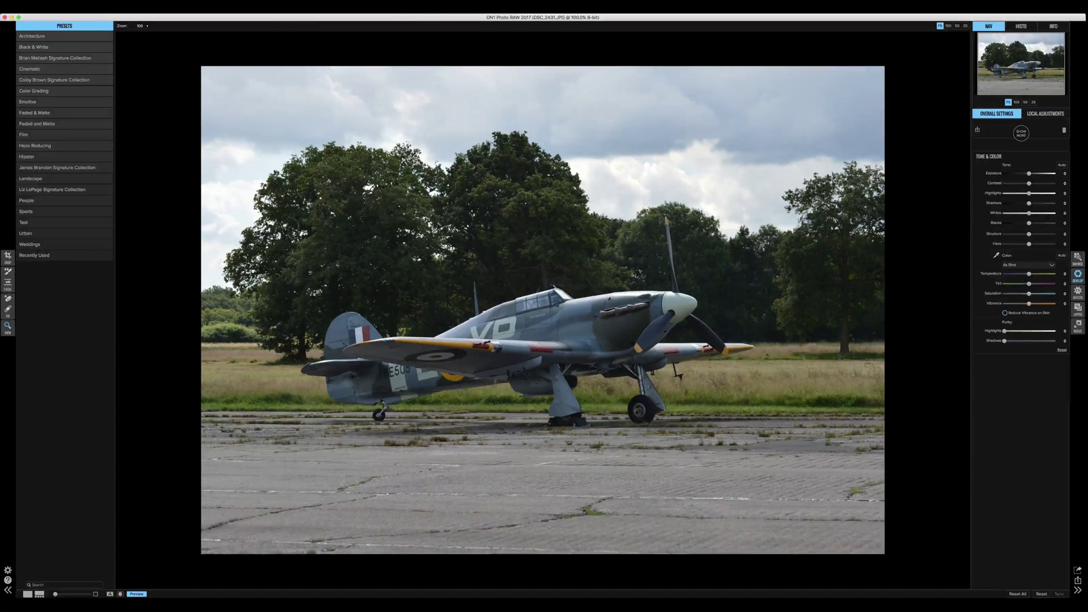
# Level the cropped photo by tracing the horizon line of the field with the Level tool
pyautogui.click(8, 256)
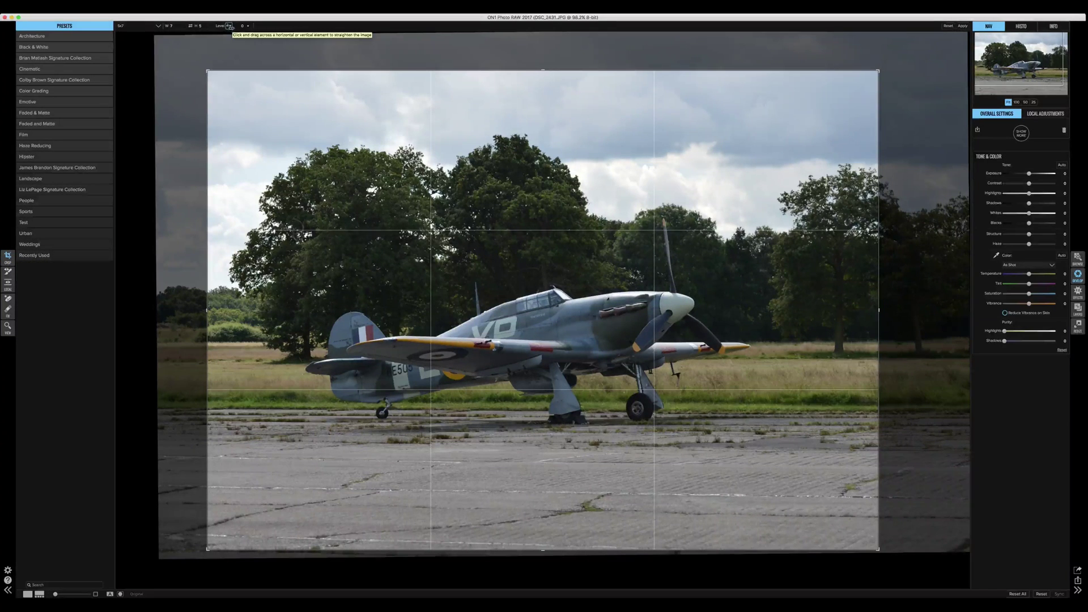
pyautogui.click(229, 26)
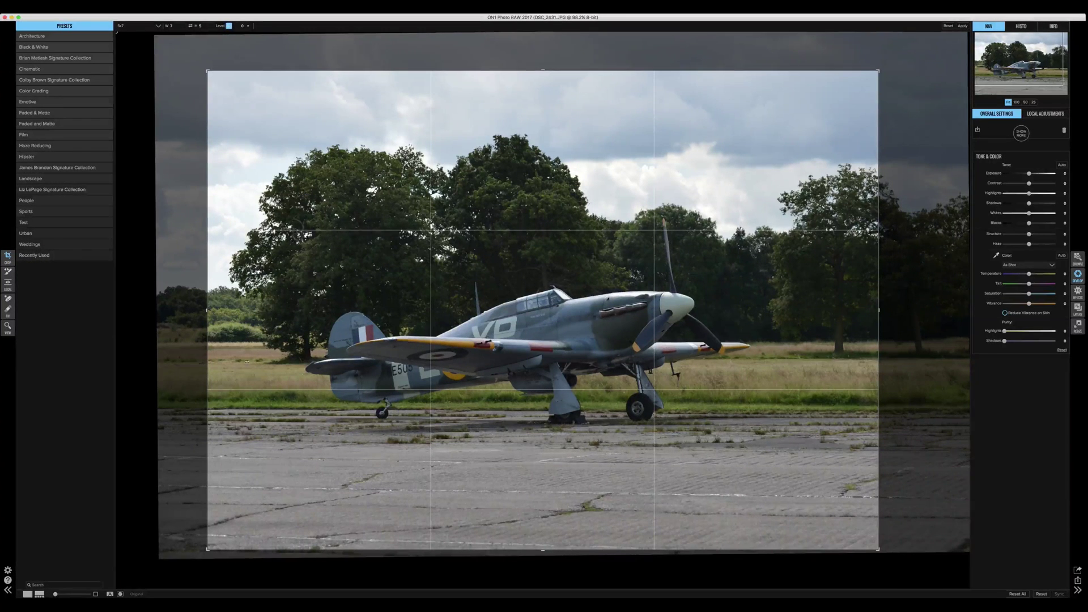
pyautogui.moveTo(232, 340); pyautogui.dragTo(840, 345)
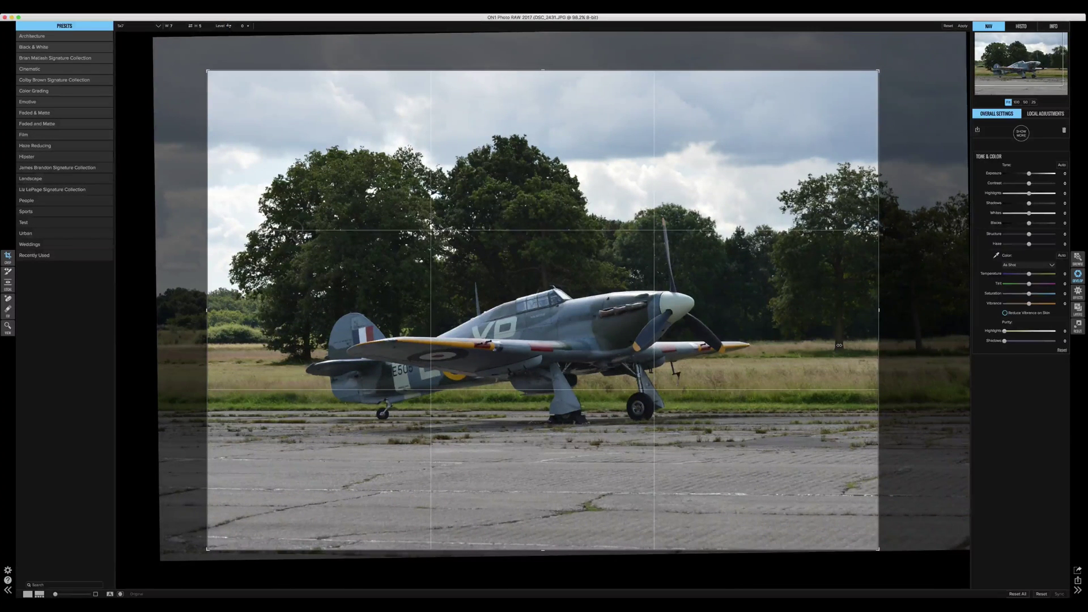
# Rotate the photo counter-clockwise within the crop frame and apply the crop
pyautogui.click(248, 26)
pyautogui.moveTo(231, 36); pyautogui.dragTo(228, 36)
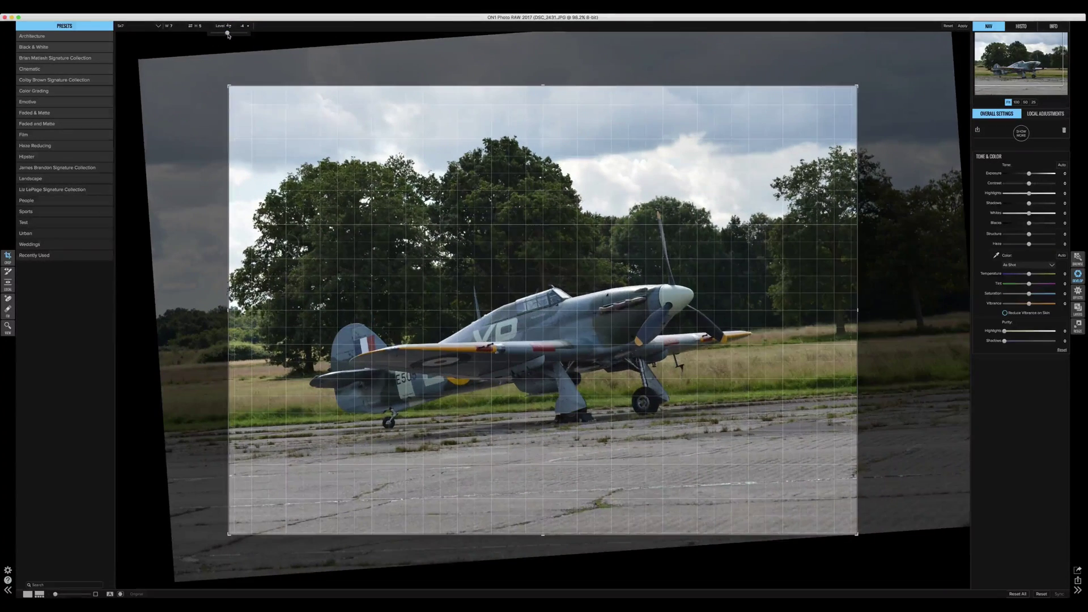
pyautogui.press('Return')
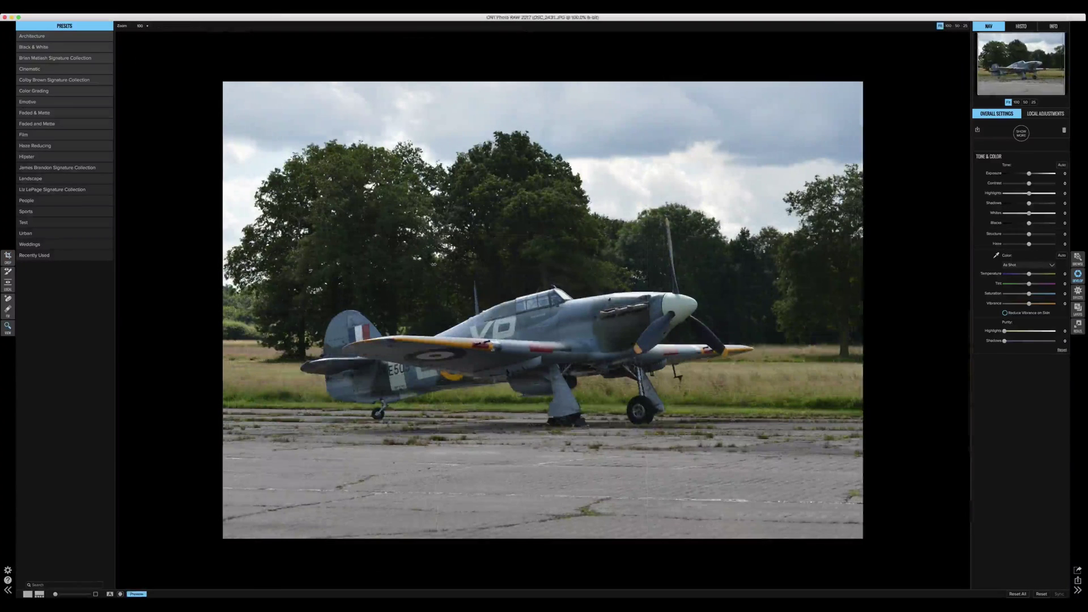
# Try darkening the sky with the Adjustment Brush at size 400, lowering the adjustment's exposure and painting along the tree line
pyautogui.click(8, 252)
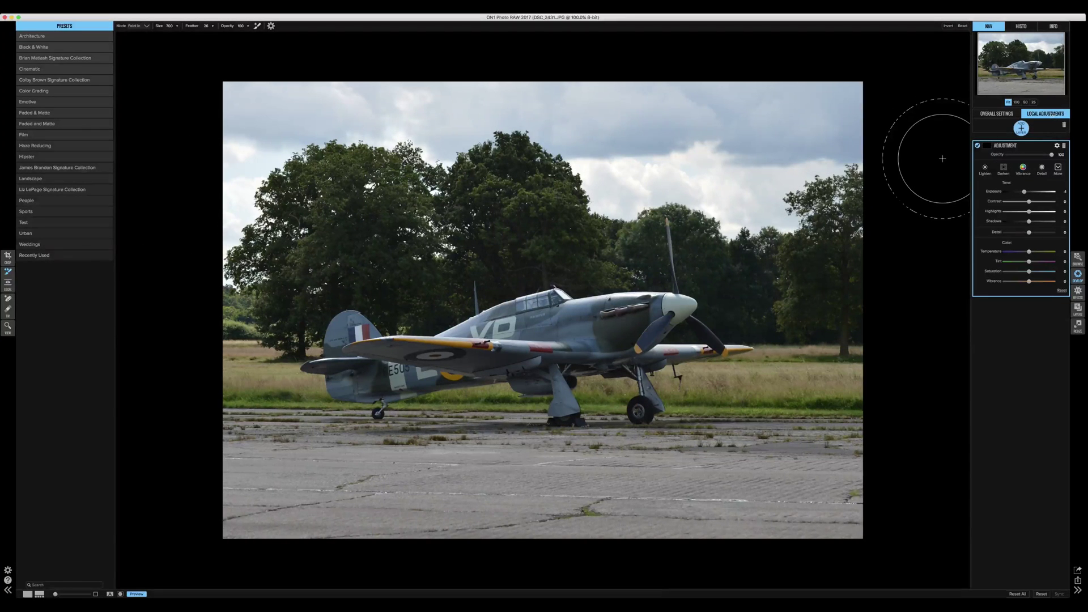
pyautogui.press('[')
pyautogui.press('[')
pyautogui.press('[')
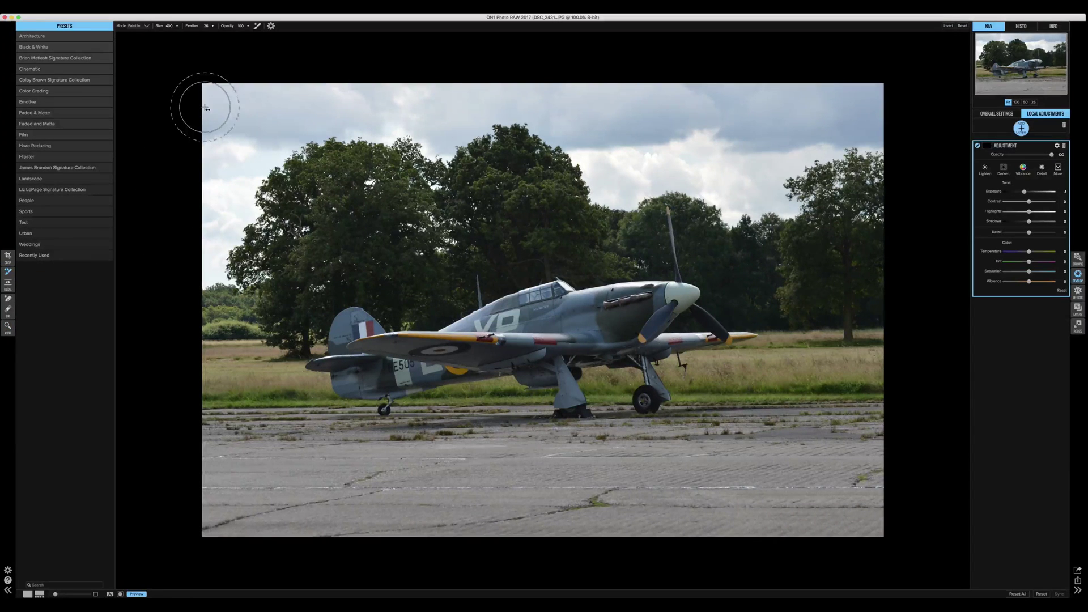
pyautogui.moveTo(204, 102)
pyautogui.mouseDown()
pyautogui.moveTo(226, 108)
pyautogui.moveTo(213, 265)
pyautogui.moveTo(244, 158)
pyautogui.moveTo(268, 117)
pyautogui.moveTo(298, 108)
pyautogui.moveTo(538, 103)
pyautogui.moveTo(432, 133)
pyautogui.moveTo(555, 107)
pyautogui.moveTo(613, 178)
pyautogui.moveTo(702, 165)
pyautogui.moveTo(764, 182)
pyautogui.moveTo(780, 140)
pyautogui.moveTo(876, 123)
pyautogui.moveTo(863, 102)
pyautogui.moveTo(587, 95)
pyautogui.moveTo(593, 126)
pyautogui.moveTo(634, 141)
pyautogui.moveTo(778, 142)
pyautogui.mouseUp()
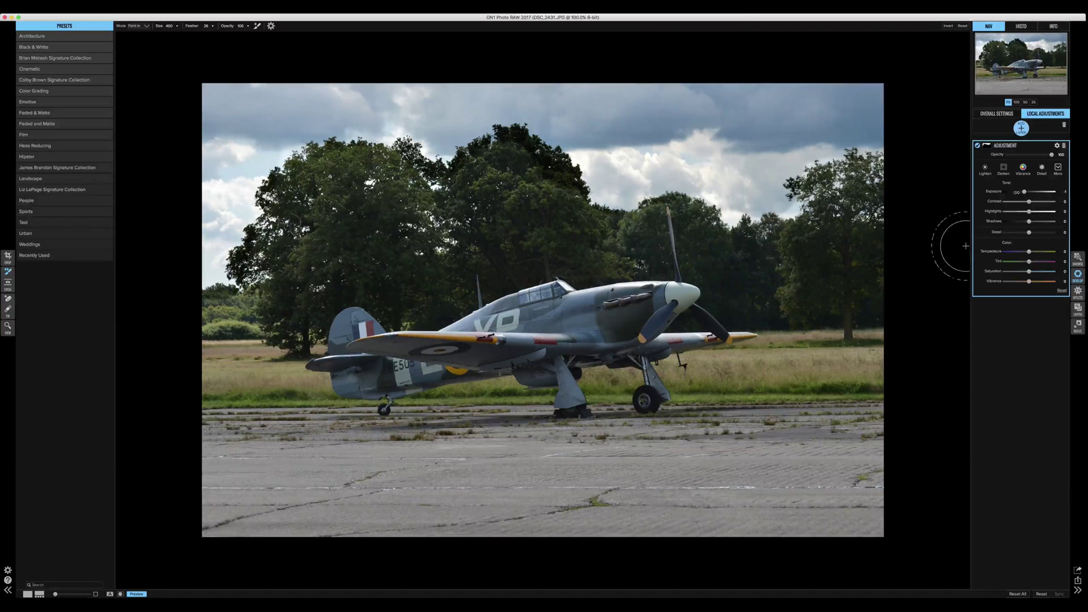
pyautogui.moveTo(1024, 191); pyautogui.dragTo(1012, 191)
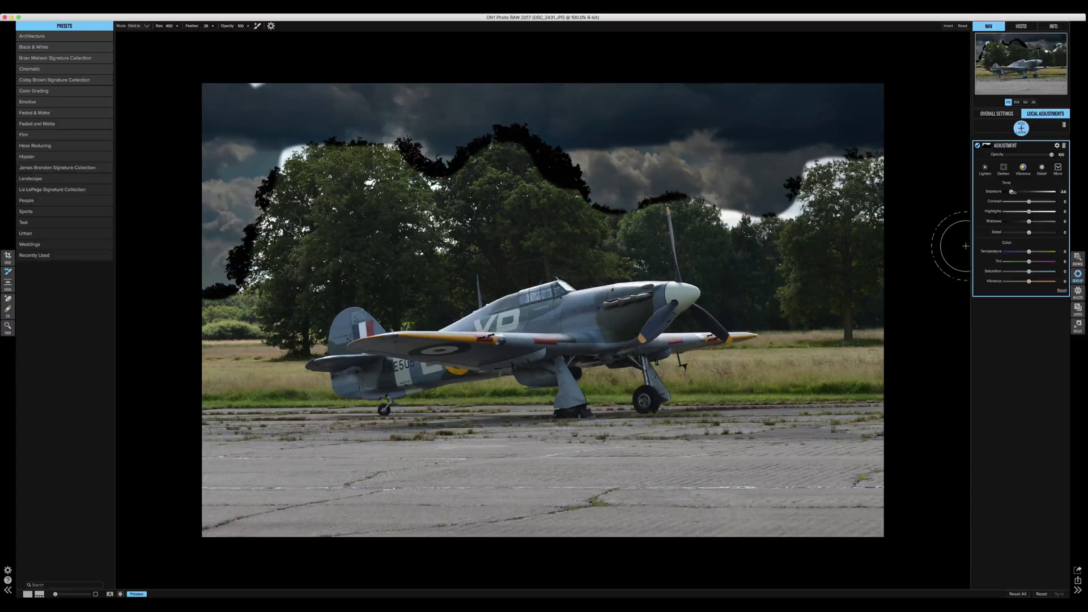
pyautogui.moveTo(820, 146)
pyautogui.mouseDown()
pyautogui.moveTo(772, 194)
pyautogui.moveTo(788, 200)
pyautogui.mouseUp()
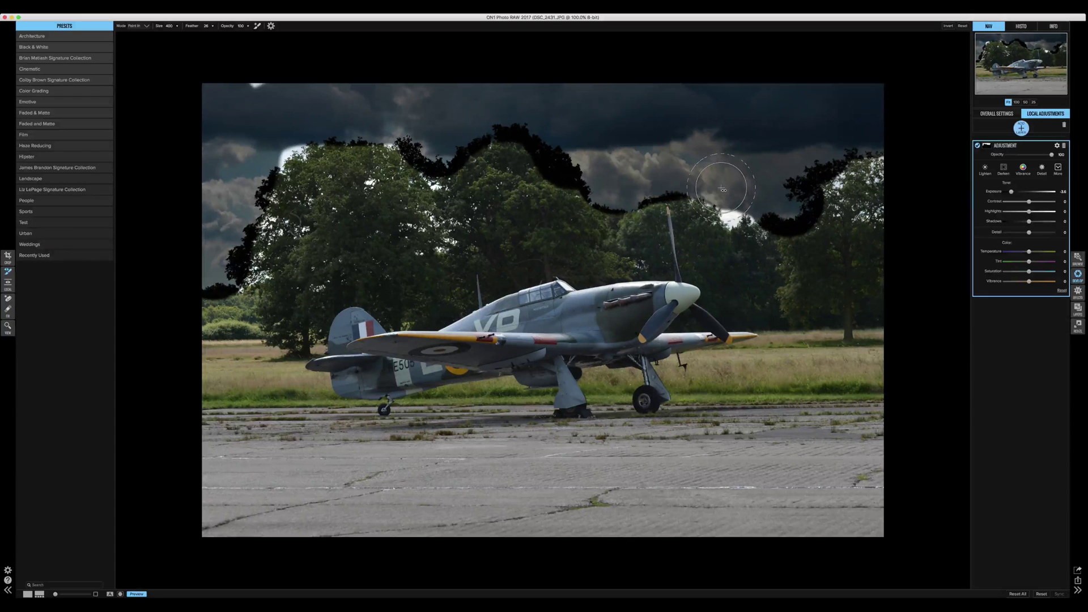
# Undo the brush strokes and the exposure change made on the sky
pyautogui.press('super+z')
pyautogui.press('super+z')
pyautogui.press('super+z')
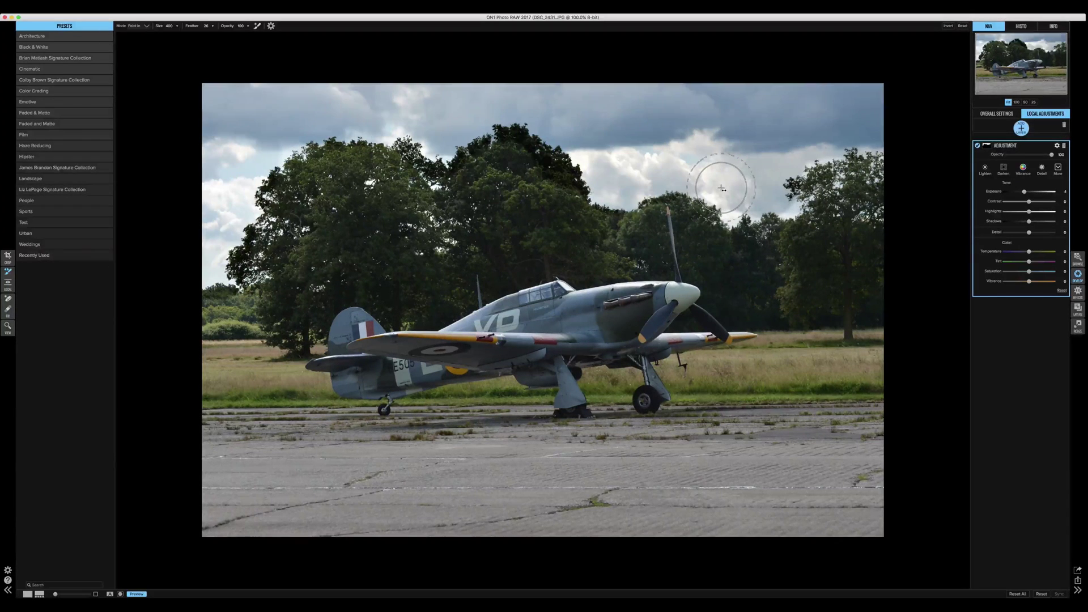
pyautogui.press('super+z')
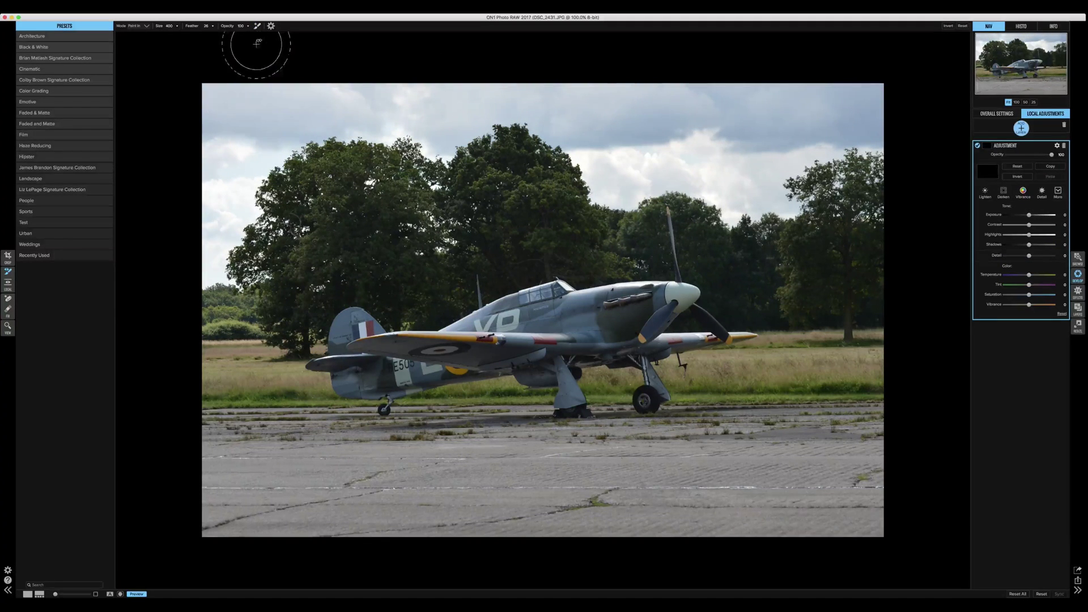
# Try darkening the sky with the Perfect Brush option and a lowered exposure, and clear the brush adjustment
pyautogui.click(271, 26)
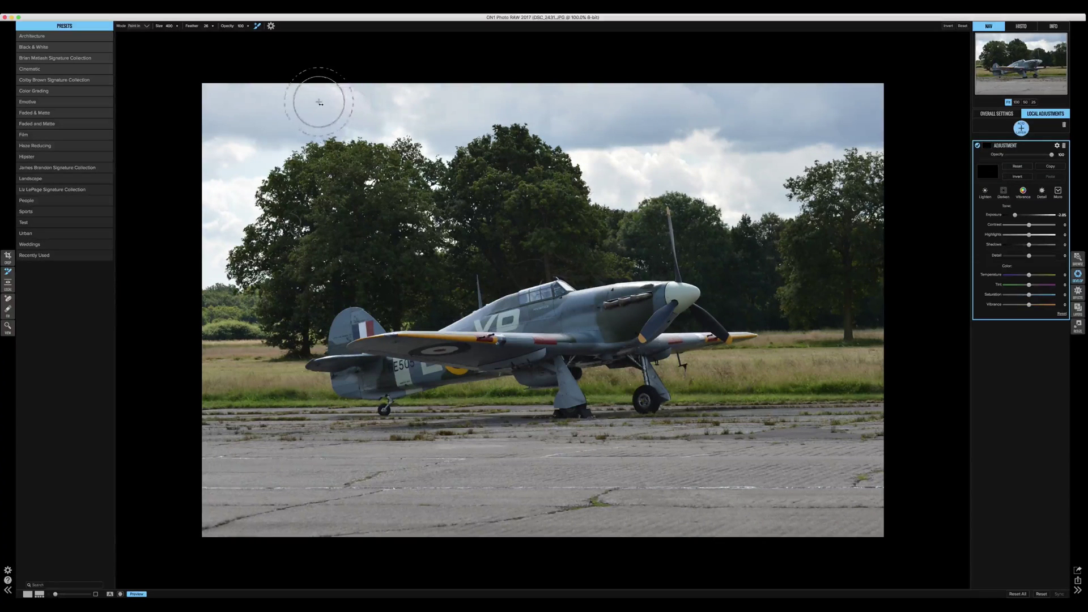
pyautogui.moveTo(315, 102)
pyautogui.mouseDown()
pyautogui.moveTo(203, 100)
pyautogui.moveTo(198, 182)
pyautogui.moveTo(258, 94)
pyautogui.moveTo(250, 141)
pyautogui.moveTo(290, 116)
pyautogui.moveTo(282, 137)
pyautogui.moveTo(245, 153)
pyautogui.moveTo(229, 246)
pyautogui.moveTo(205, 275)
pyautogui.moveTo(206, 203)
pyautogui.moveTo(266, 121)
pyautogui.moveTo(308, 105)
pyautogui.moveTo(398, 105)
pyautogui.moveTo(435, 112)
pyautogui.moveTo(443, 130)
pyautogui.moveTo(462, 111)
pyautogui.moveTo(557, 103)
pyautogui.moveTo(589, 117)
pyautogui.moveTo(575, 123)
pyautogui.moveTo(610, 176)
pyautogui.moveTo(688, 169)
pyautogui.moveTo(745, 193)
pyautogui.moveTo(761, 189)
pyautogui.moveTo(732, 165)
pyautogui.moveTo(708, 87)
pyautogui.moveTo(622, 84)
pyautogui.moveTo(612, 110)
pyautogui.moveTo(777, 133)
pyautogui.moveTo(870, 121)
pyautogui.moveTo(874, 104)
pyautogui.moveTo(750, 97)
pyautogui.moveTo(805, 141)
pyautogui.moveTo(801, 150)
pyautogui.moveTo(737, 140)
pyautogui.moveTo(652, 149)
pyautogui.mouseUp()
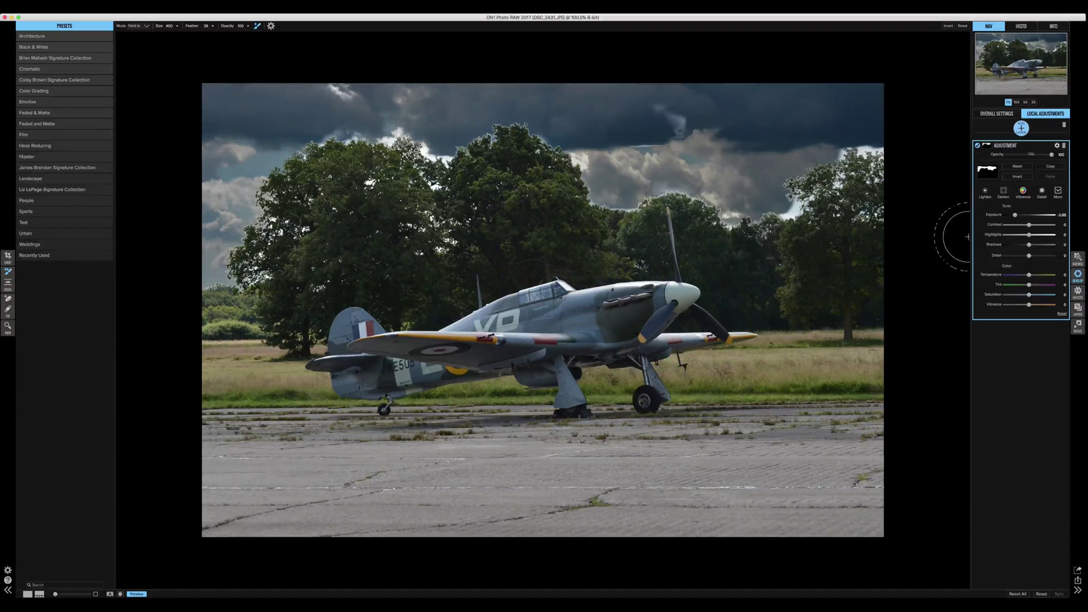
pyautogui.moveTo(1051, 154)
pyautogui.mouseDown()
pyautogui.moveTo(1021, 155)
pyautogui.moveTo(1053, 154)
pyautogui.mouseUp()
pyautogui.click(1017, 166)
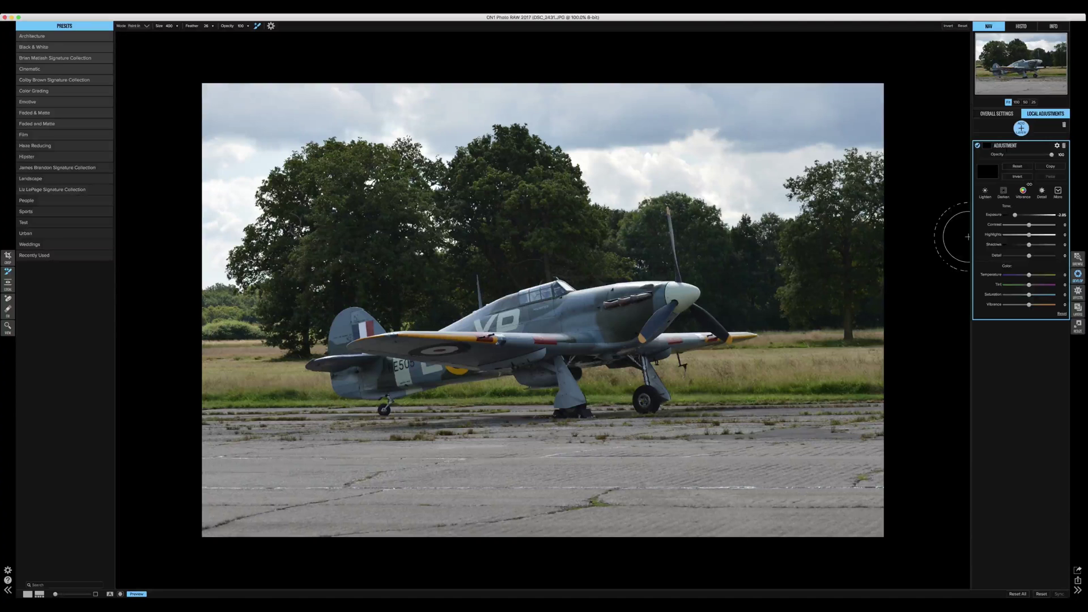
pyautogui.press('z')
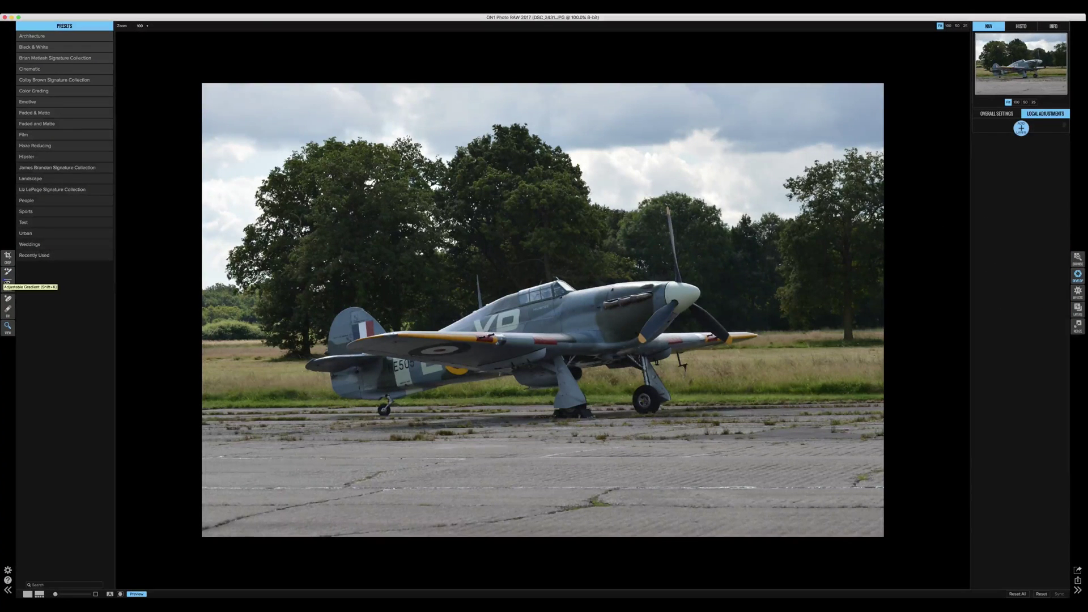
# Place a Linear Top adjustable gradient over the sky and lower its exposure to about -2.5
pyautogui.click(7, 282)
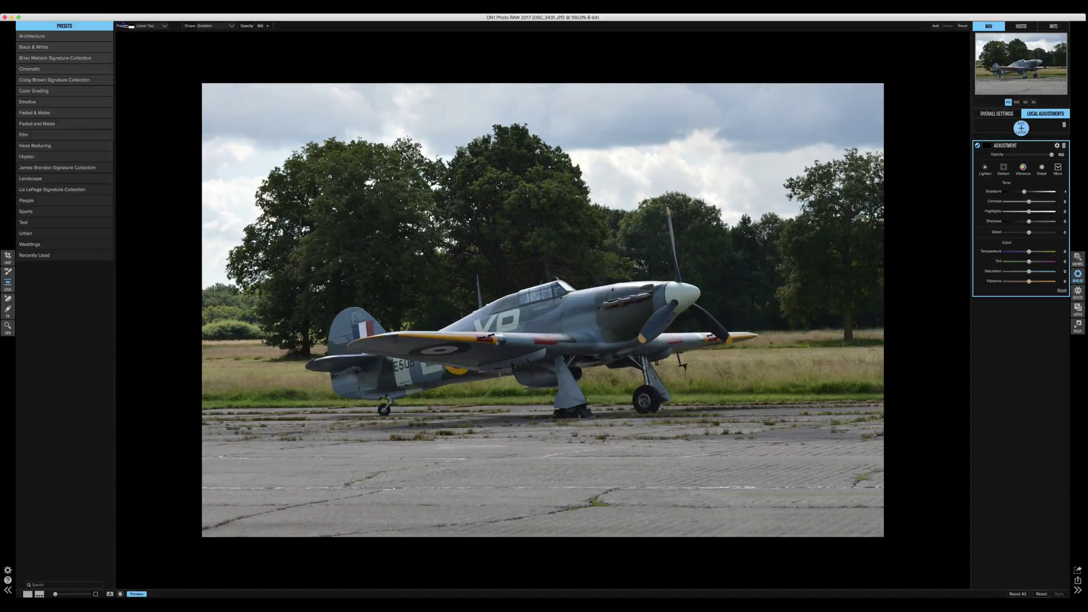
pyautogui.click(132, 26)
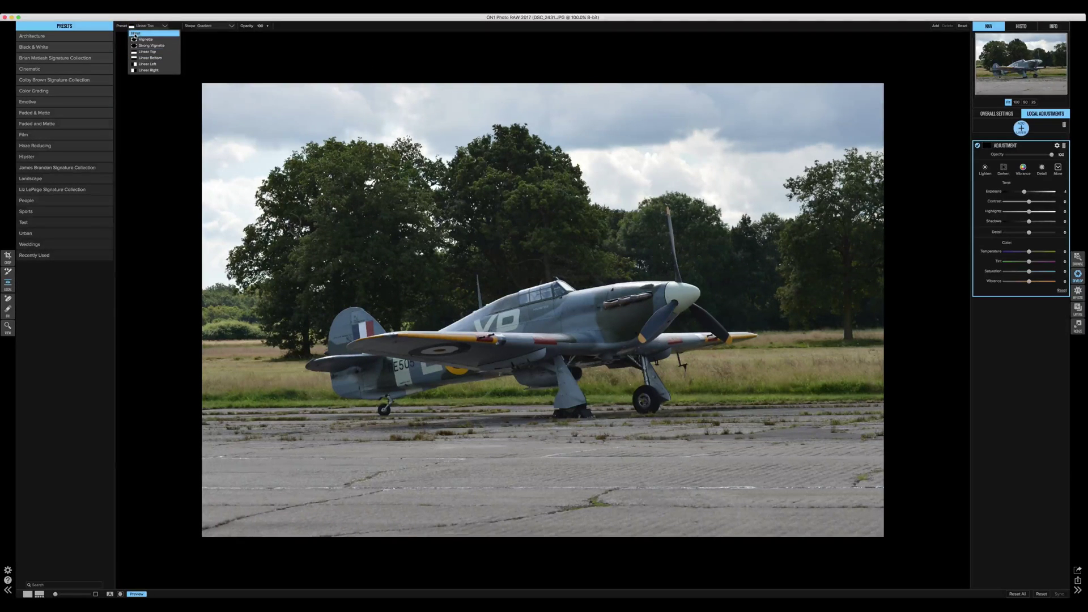
pyautogui.click(157, 54)
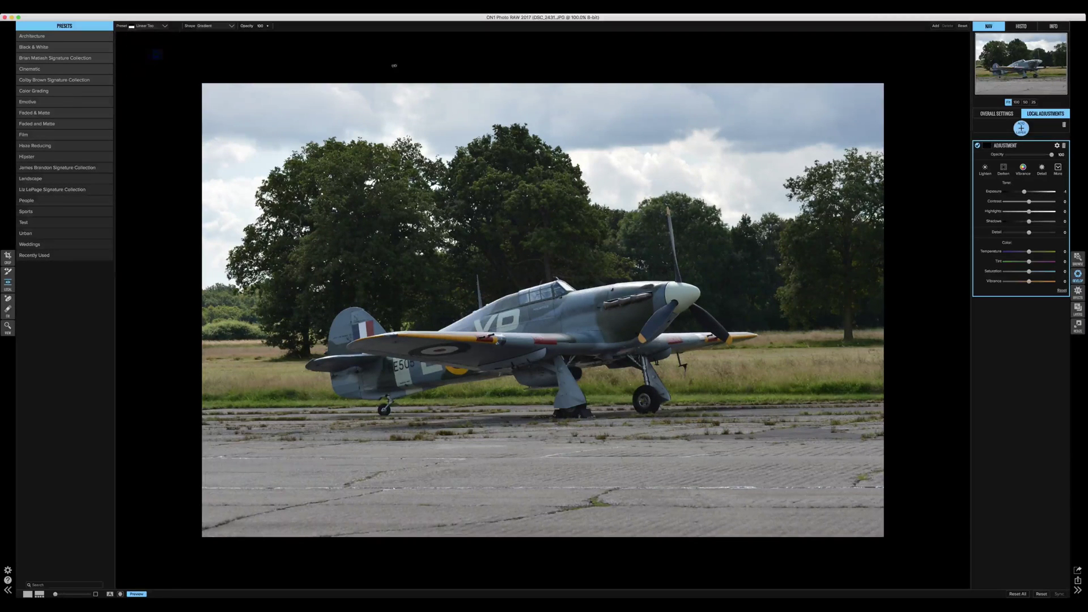
pyautogui.moveTo(499, 103); pyautogui.dragTo(508, 183)
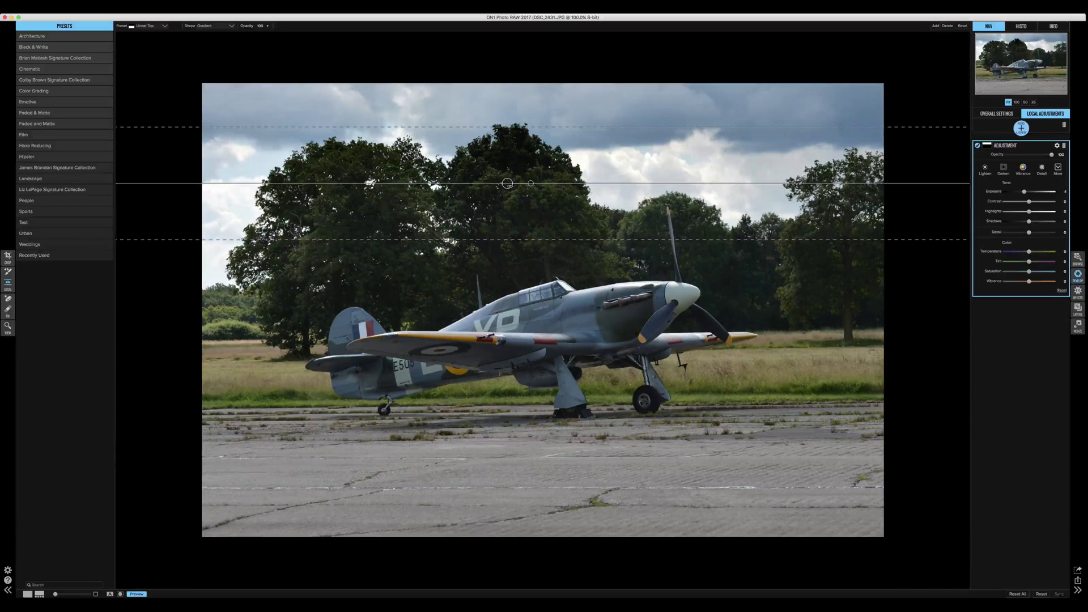
pyautogui.moveTo(1025, 191); pyautogui.dragTo(1012, 192)
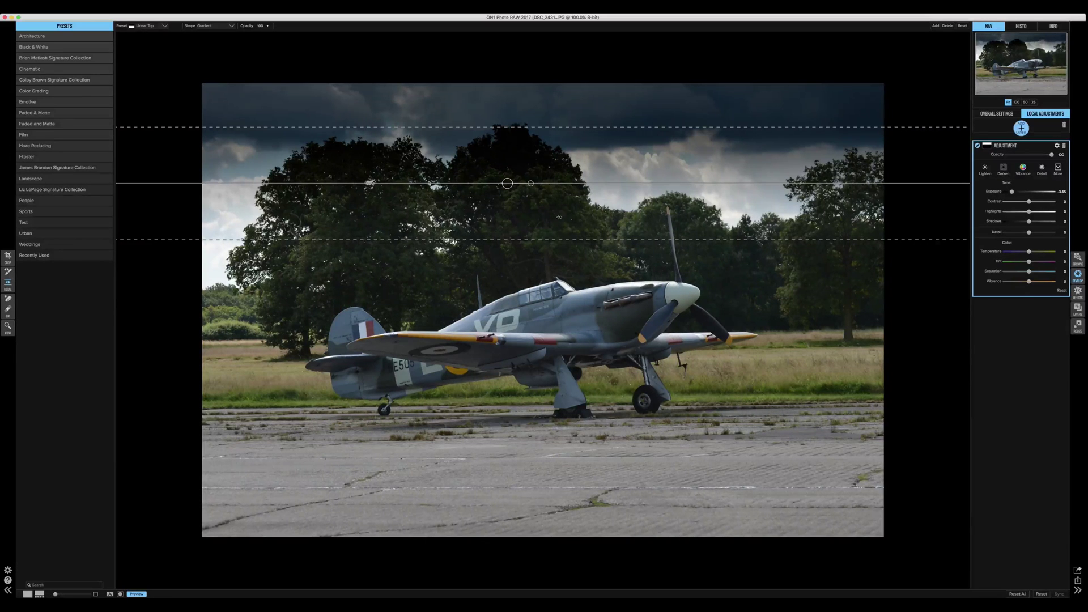
# Move the gradient down over the trees, tilt it slightly and widen its transition, and reset its exposure to 0
pyautogui.moveTo(507, 184); pyautogui.dragTo(518, 157)
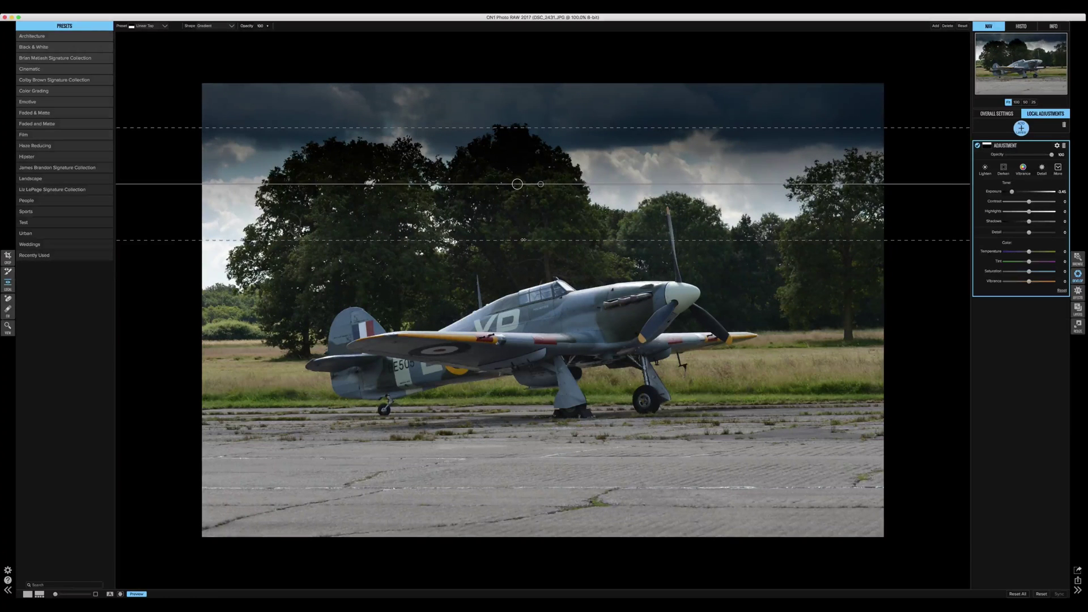
pyautogui.moveTo(520, 240); pyautogui.dragTo(536, 264)
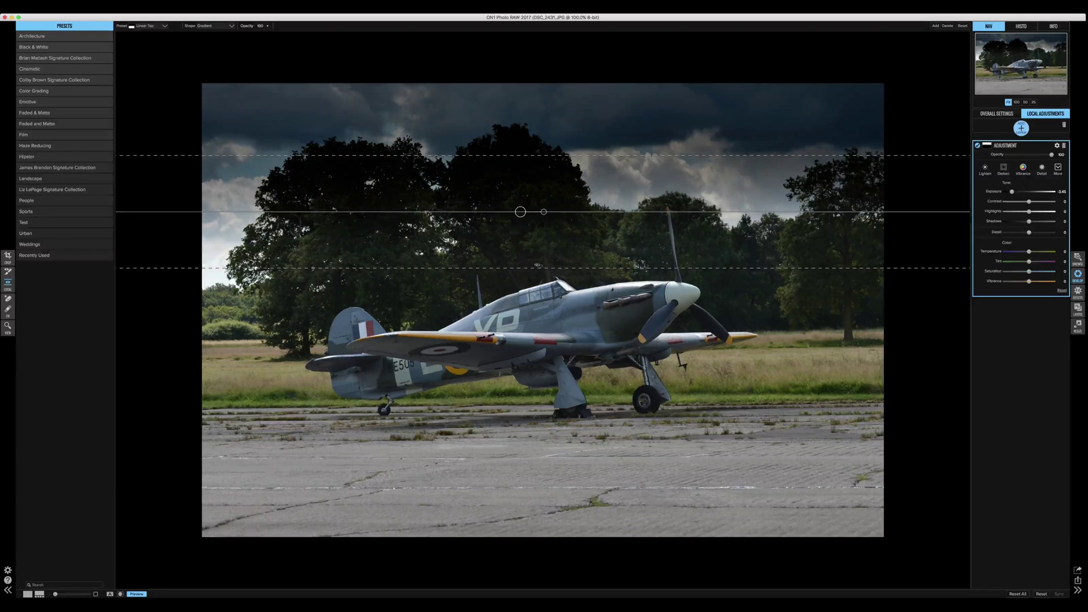
pyautogui.moveTo(543, 212); pyautogui.dragTo(549, 214)
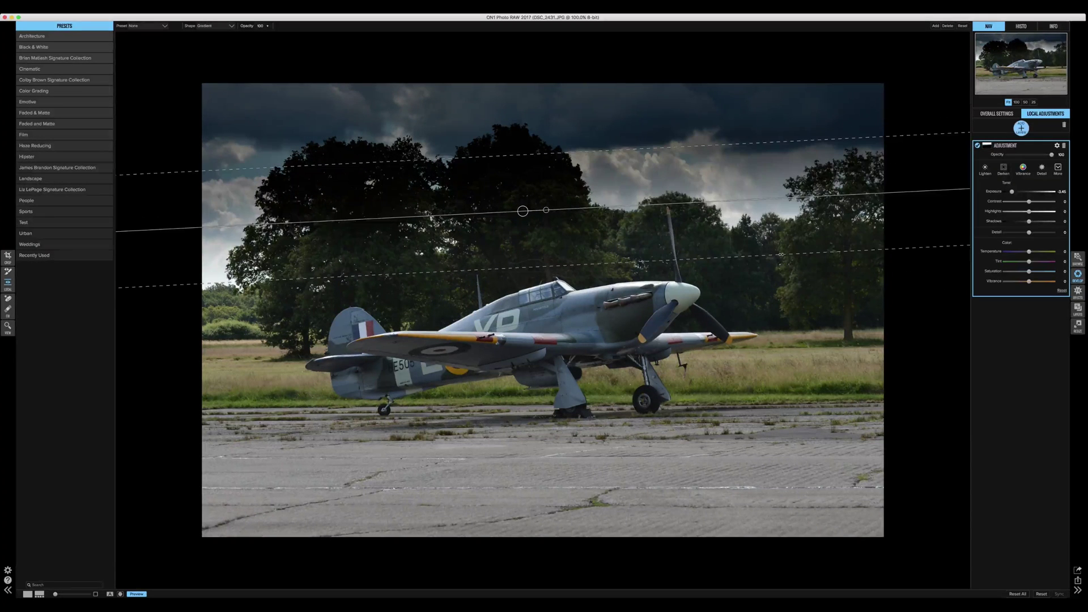
pyautogui.moveTo(788, 268); pyautogui.dragTo(799, 329)
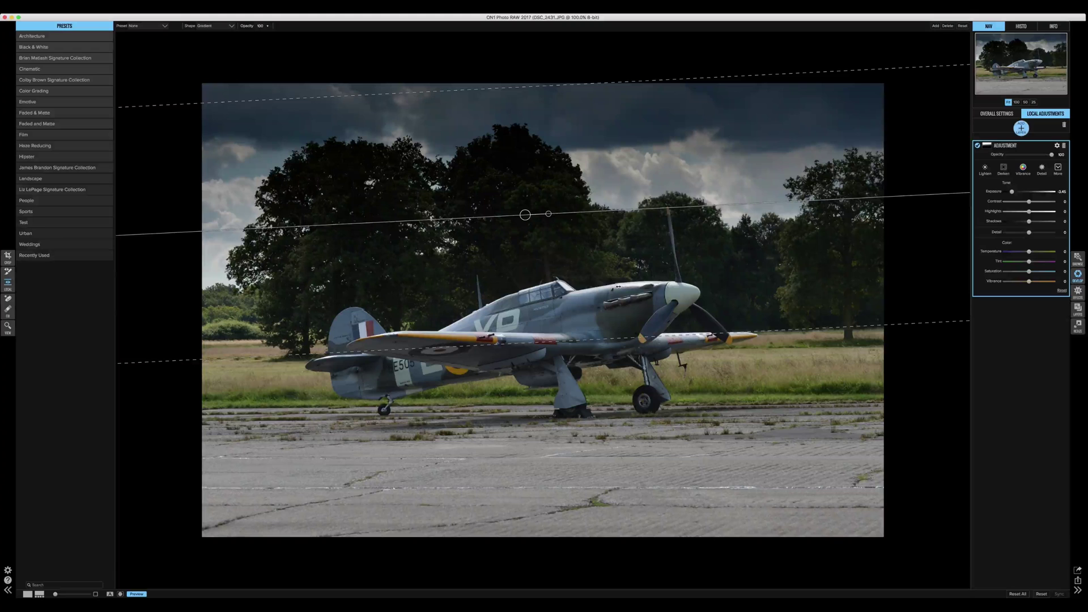
pyautogui.moveTo(526, 215); pyautogui.dragTo(531, 251)
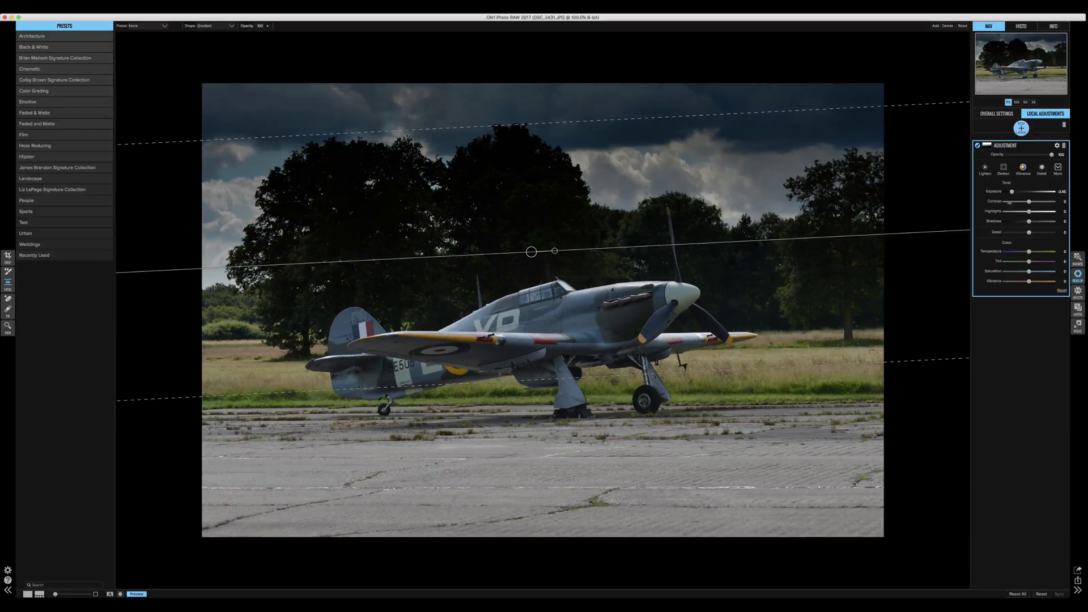
pyautogui.doubleClick(1037, 192)
# Retouch a small spot on the fuselage below the cockpit with the Perfect Eraser, using a reduced brush size
pyautogui.press('q')
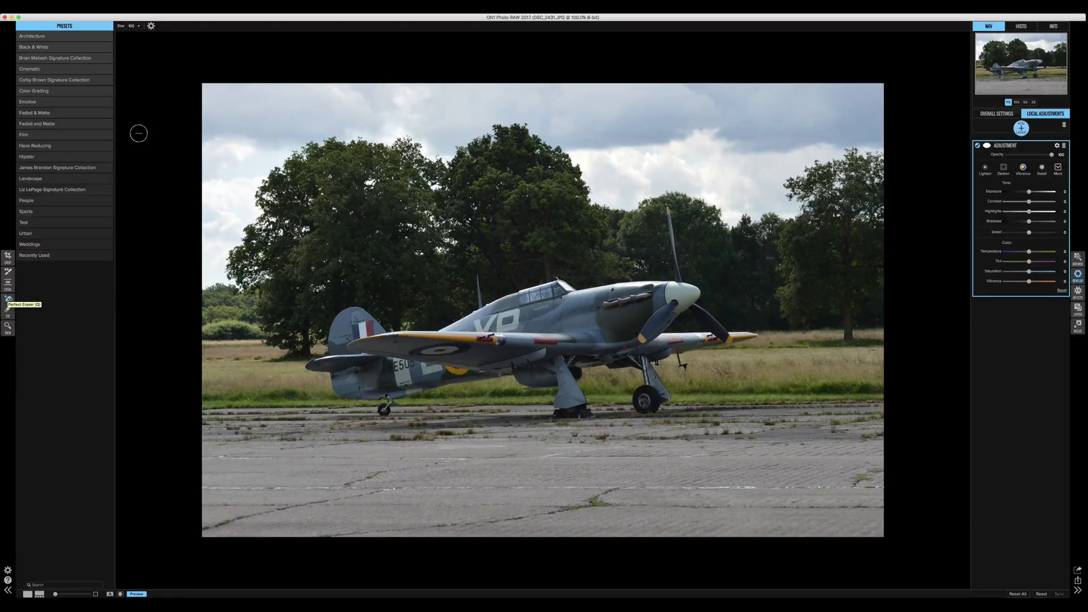
pyautogui.click(8, 299)
pyautogui.moveTo(11, 314)
pyautogui.press('[')
pyautogui.press('[')
pyautogui.press('[')
pyautogui.press('[')
pyautogui.press('[')
pyautogui.press('[')
pyautogui.moveTo(544, 308); pyautogui.dragTo(533, 309)
pyautogui.press('super+equal')
pyautogui.press('super+equal')
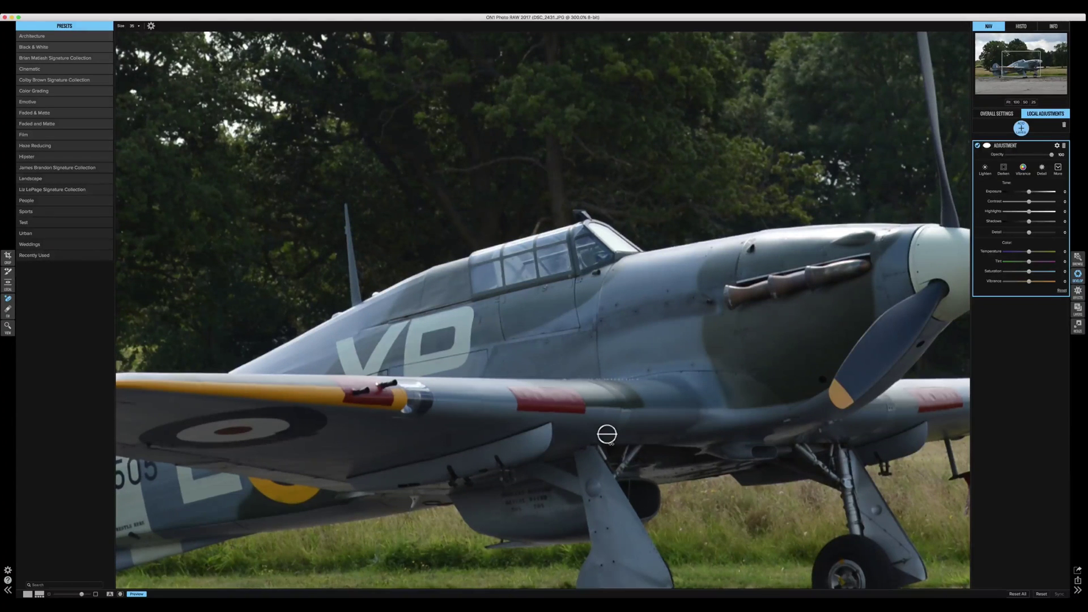
pyautogui.press('super+minus')
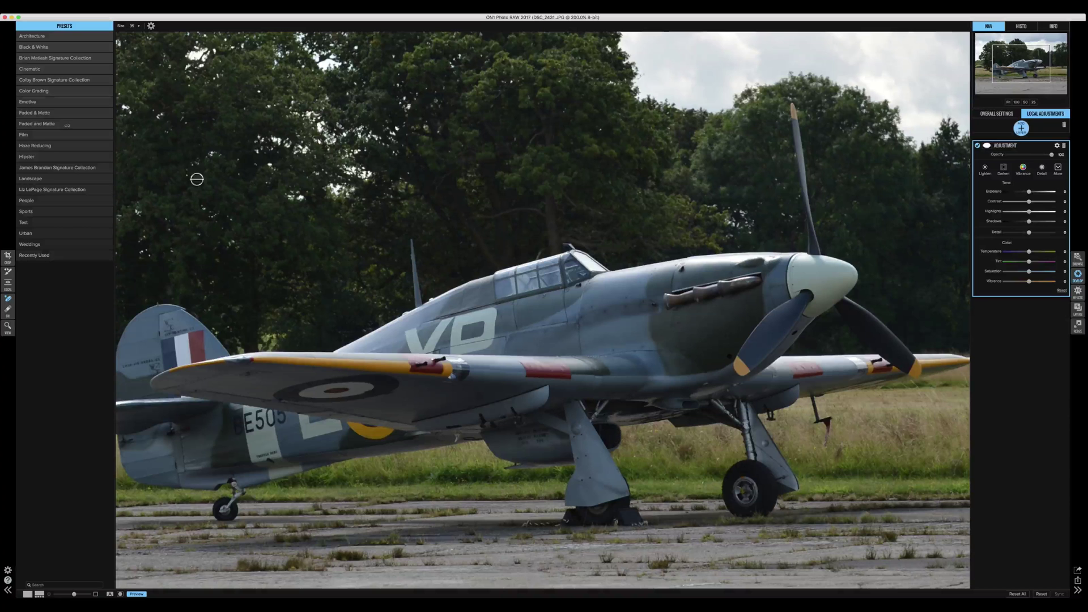
pyautogui.press('super+minus')
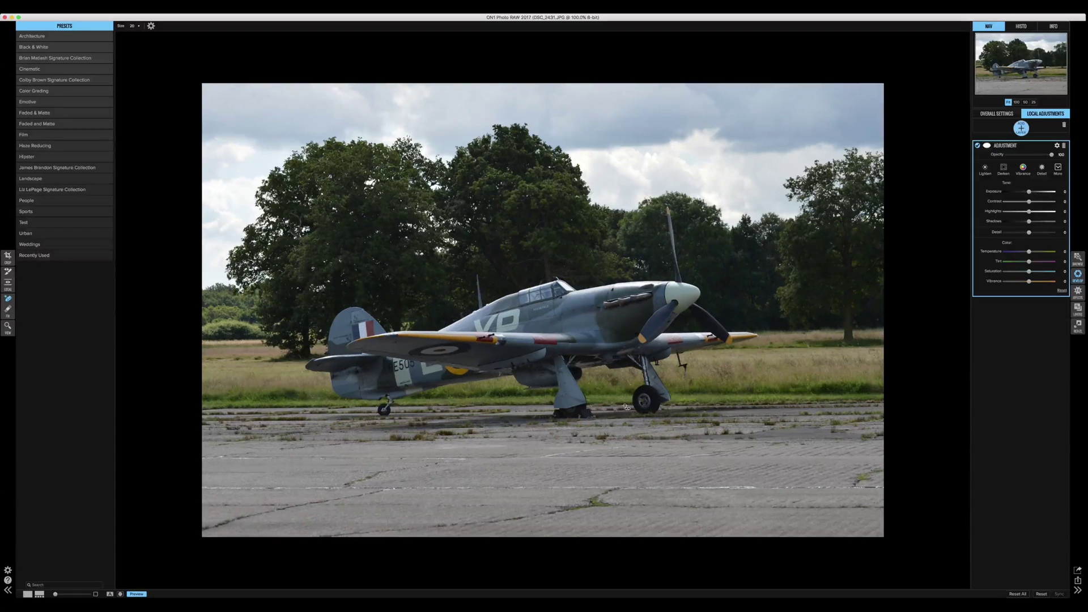
# View the photo at 100% with the Zoom tool, showing the clipping overlay and the histogram
pyautogui.press('z')
pyautogui.press('super+1')
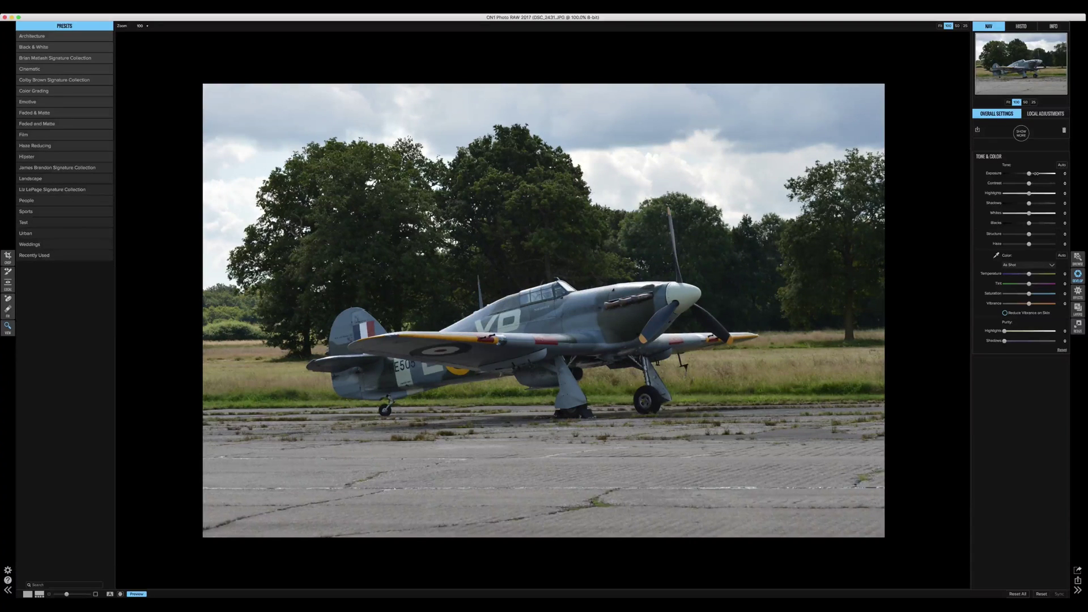
pyautogui.hotkey('alt', 'j')
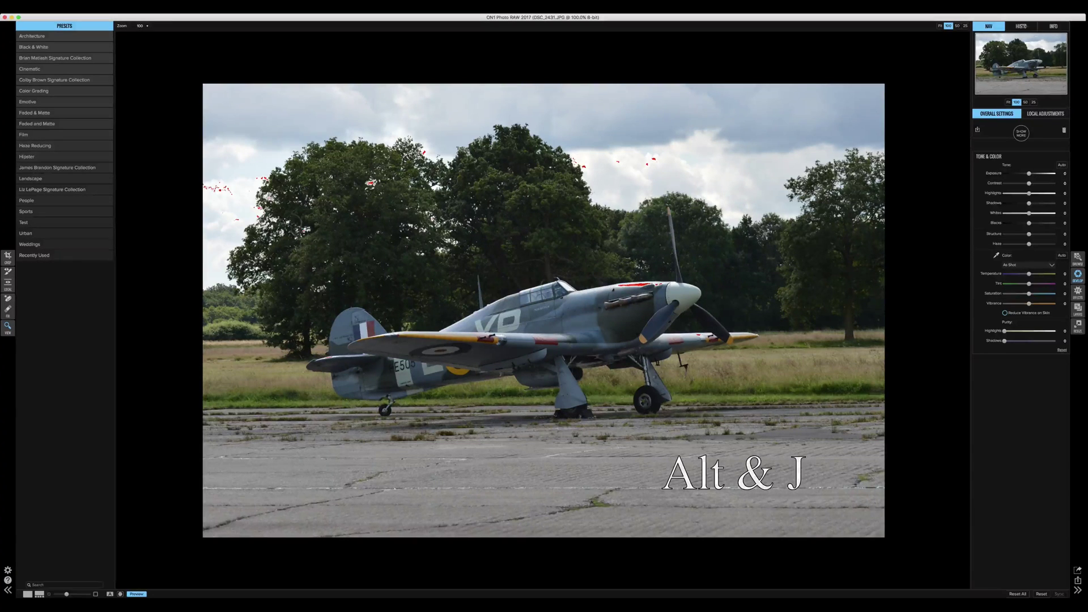
pyautogui.click(1021, 25)
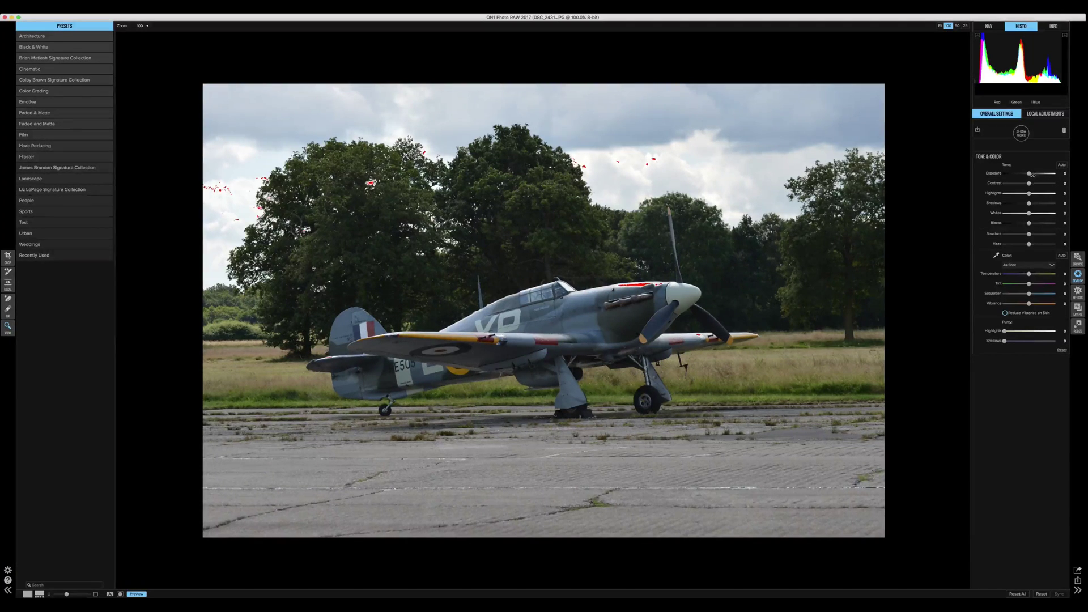
# Try raising the overall exposure to 0.5 and lowering the highlights, and reset both settings
pyautogui.moveTo(1030, 174); pyautogui.dragTo(1032, 174)
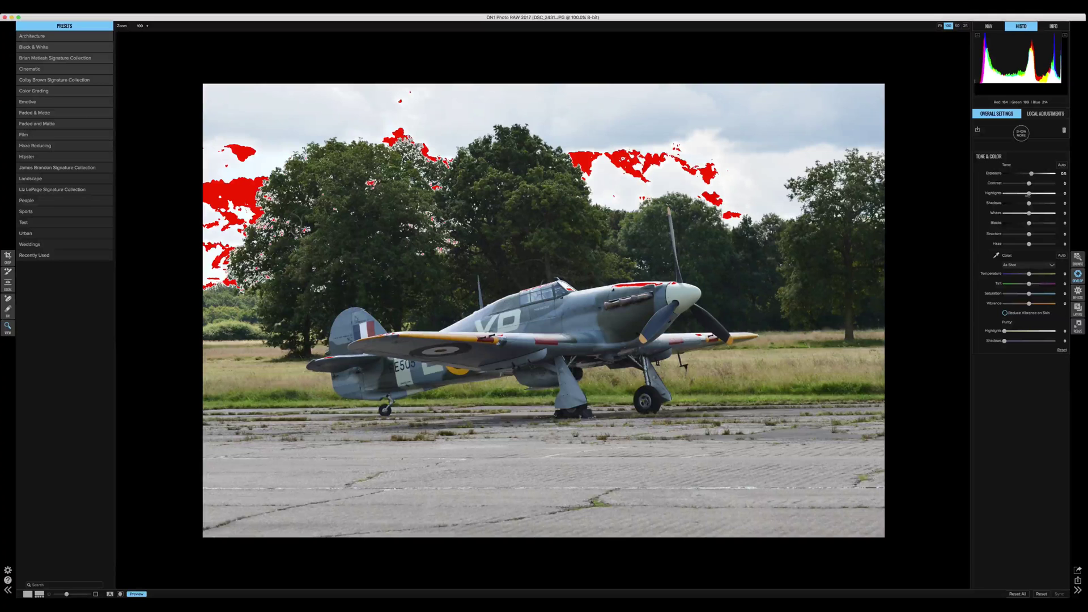
pyautogui.moveTo(1021, 195); pyautogui.dragTo(1008, 196)
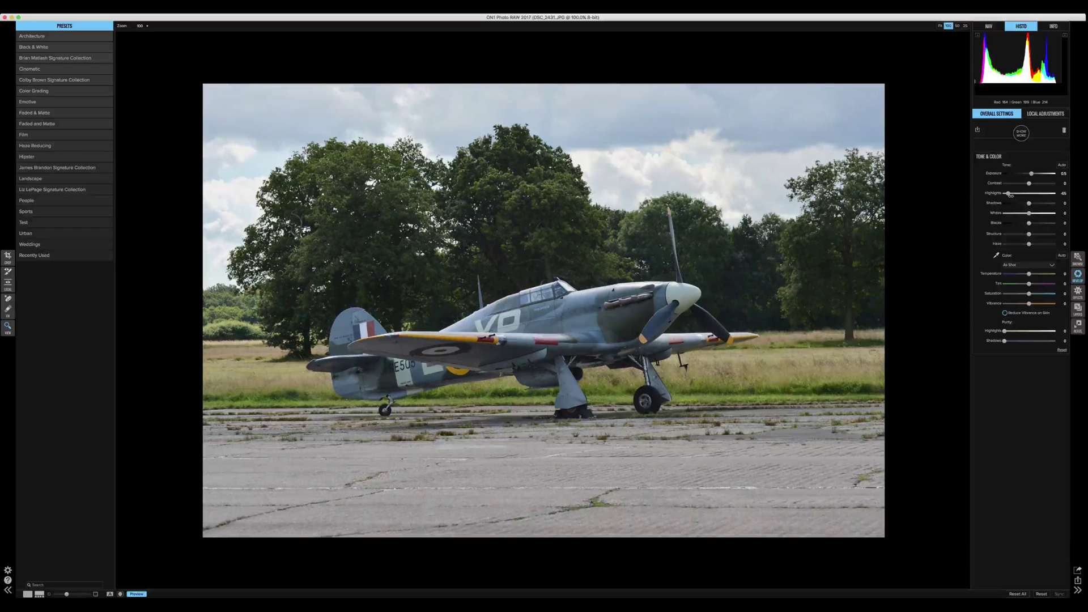
pyautogui.doubleClick(996, 193)
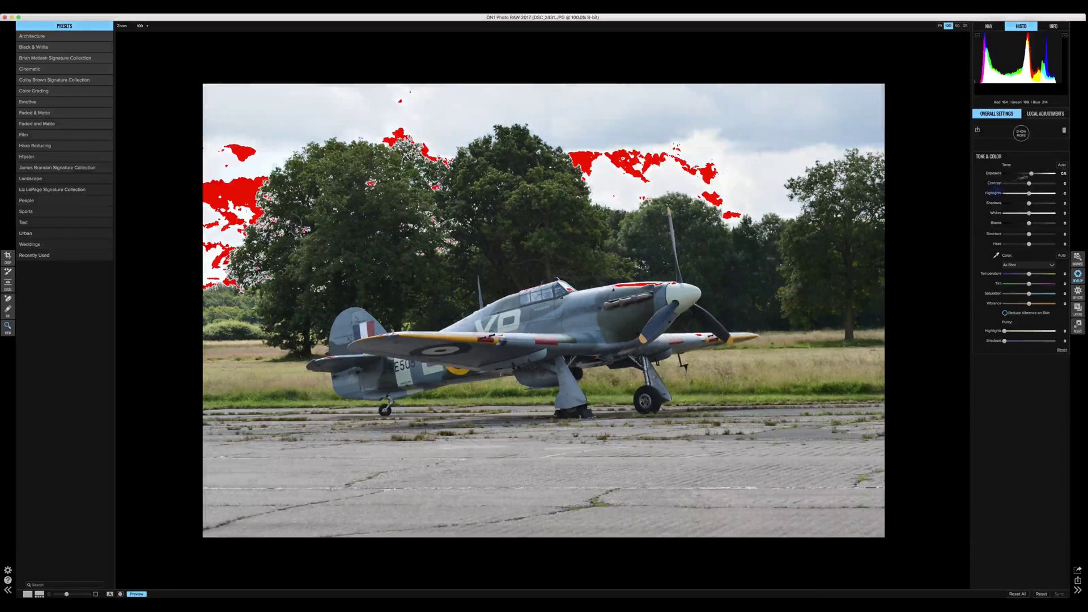
pyautogui.doubleClick(997, 174)
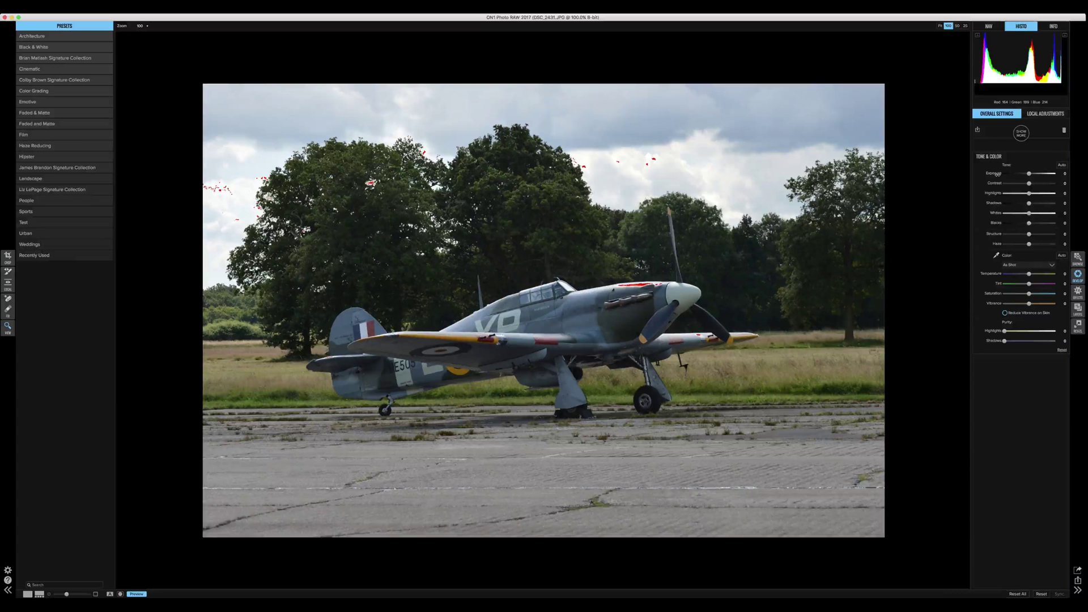
# Lower the highlights to -32, try lowered blacks and a slightly raised exposure, and reset the blacks and exposure
pyautogui.moveTo(1028, 194); pyautogui.dragTo(1016, 194)
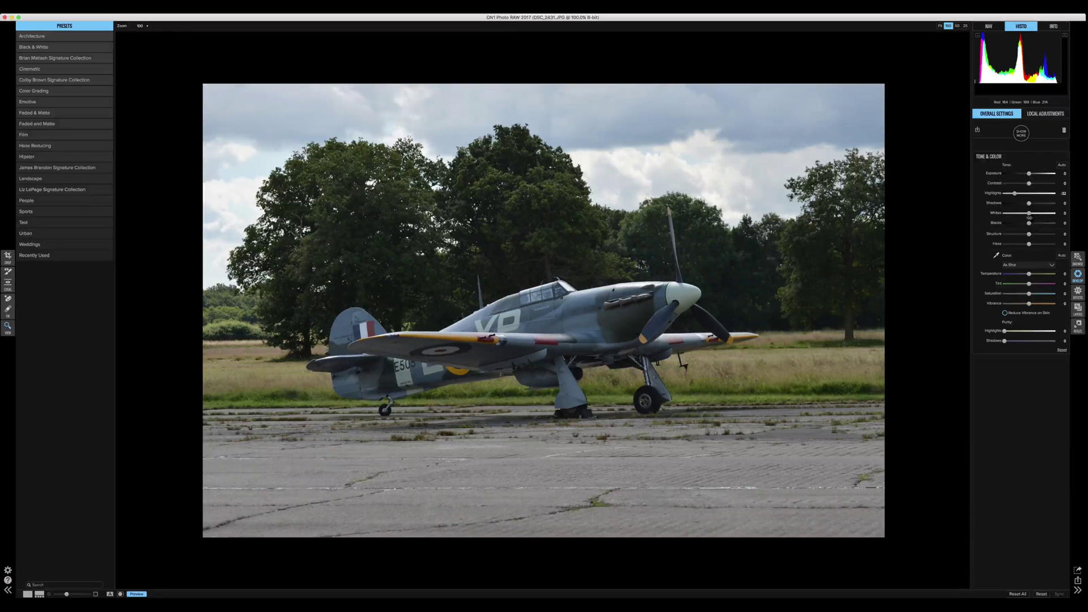
pyautogui.moveTo(1029, 224); pyautogui.dragTo(1009, 224)
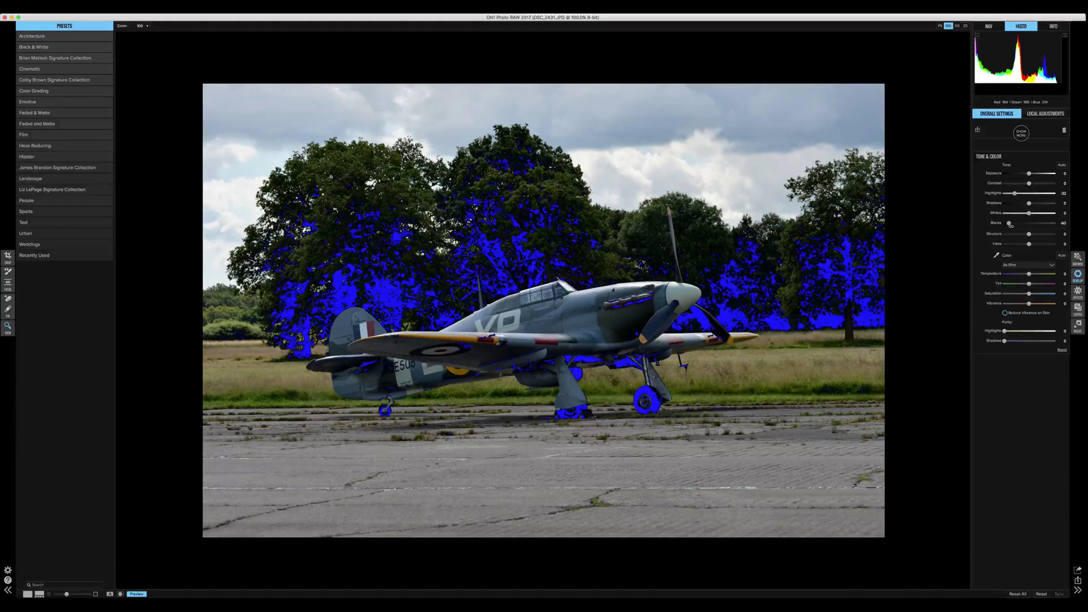
pyautogui.moveTo(1011, 225); pyautogui.dragTo(1011, 225)
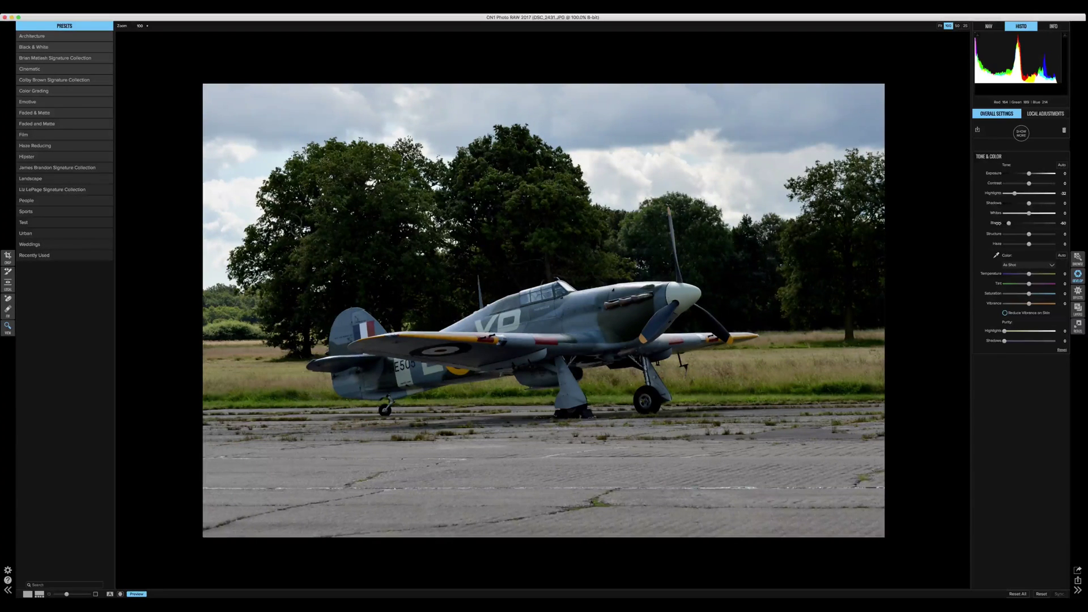
pyautogui.doubleClick(997, 223)
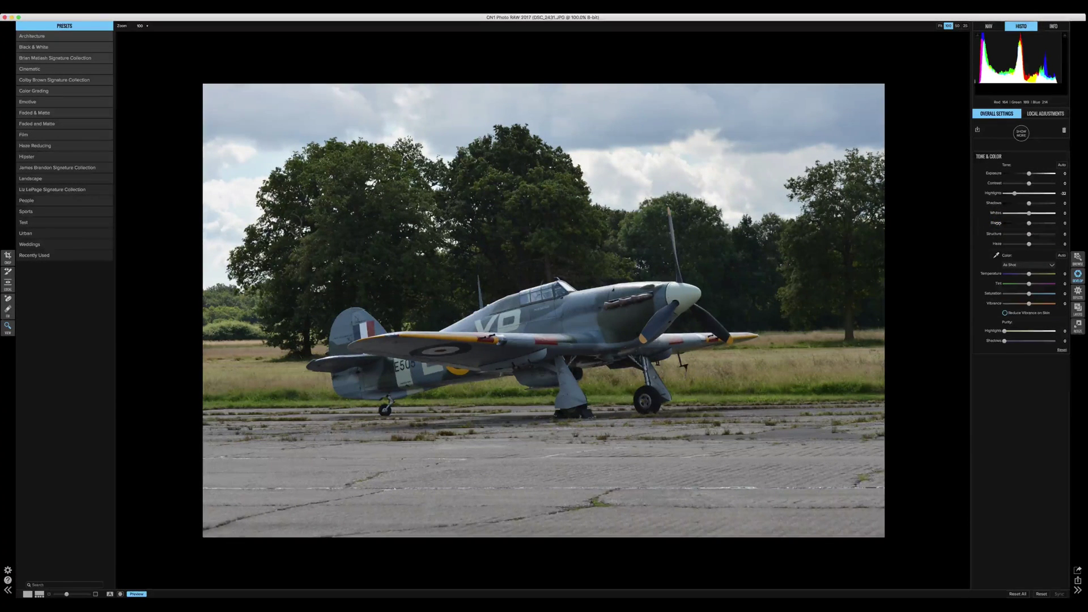
pyautogui.moveTo(1029, 174); pyautogui.dragTo(1033, 174)
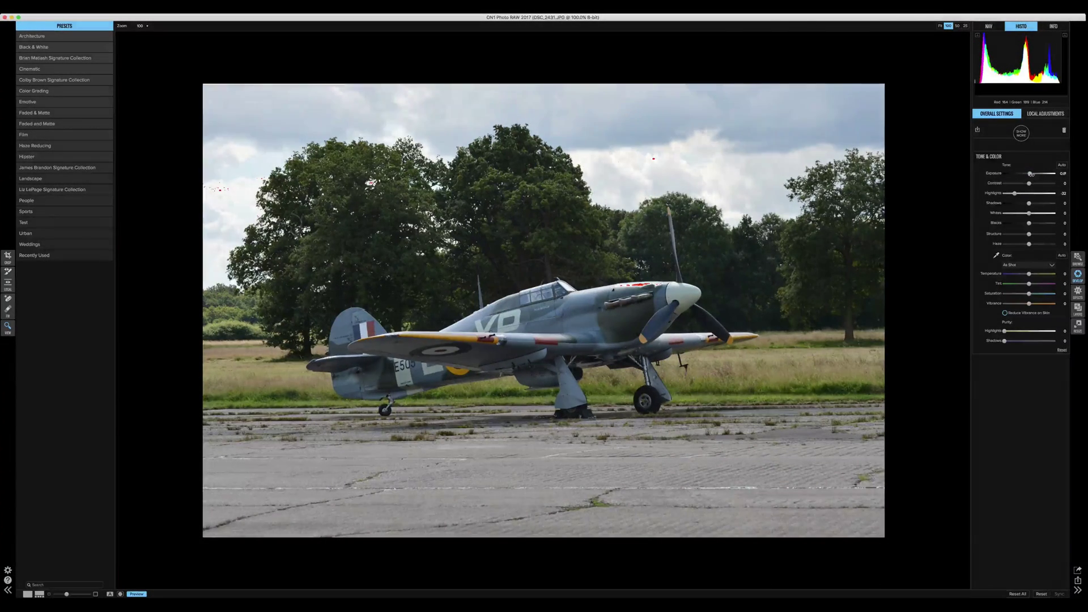
pyautogui.doubleClick(996, 174)
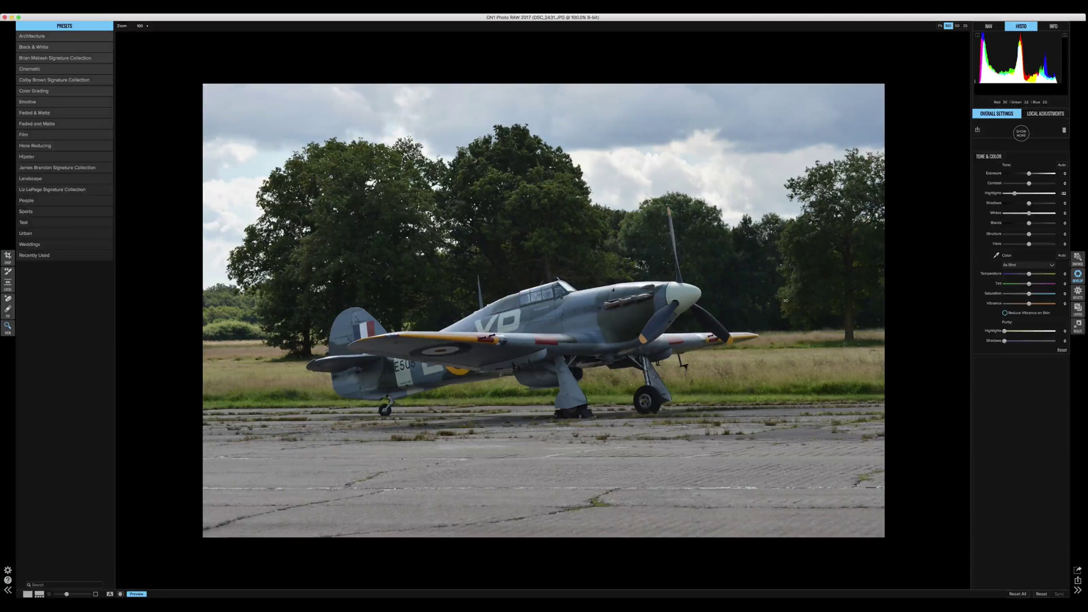
# Set the tone values to shadows 6, blacks about -10, whites 4 and highlights -80
pyautogui.moveTo(1025, 203)
pyautogui.mouseDown()
pyautogui.moveTo(1006, 206)
pyautogui.moveTo(1042, 207)
pyautogui.mouseUp()
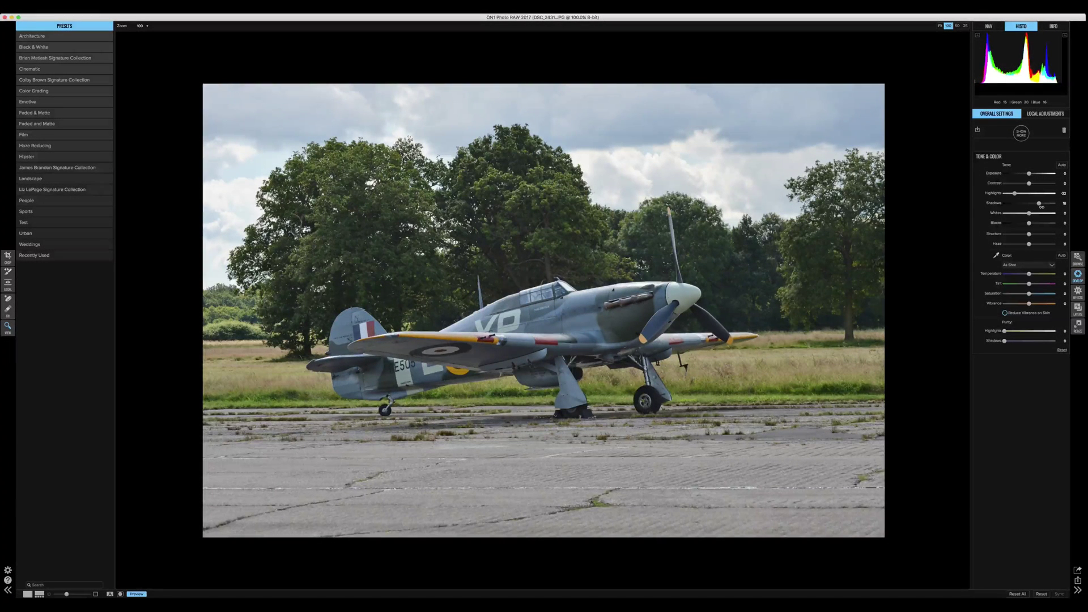
pyautogui.moveTo(1042, 207); pyautogui.dragTo(1035, 208)
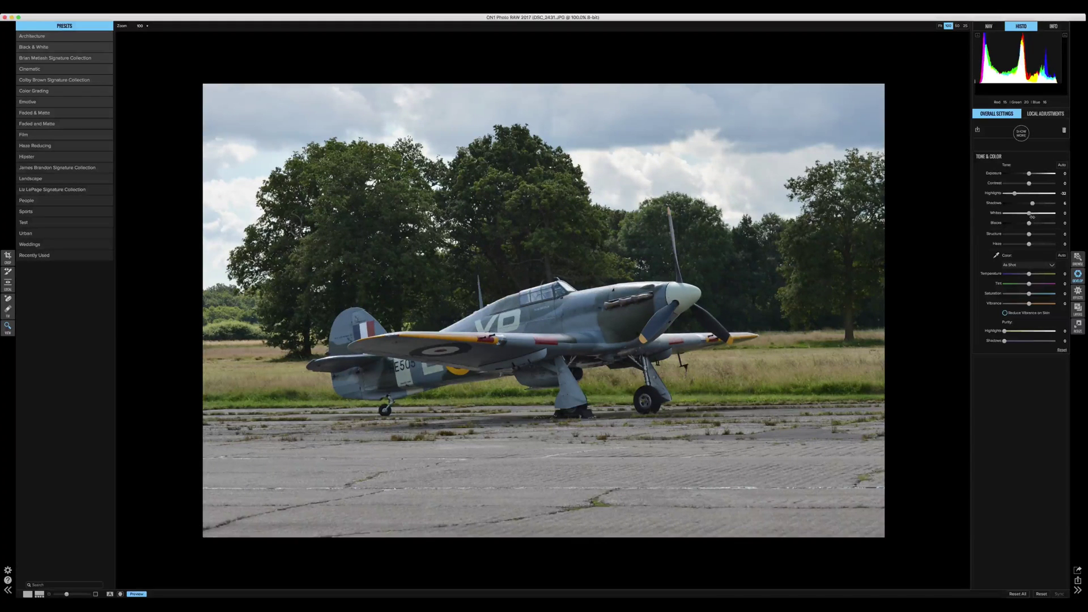
pyautogui.moveTo(1030, 222); pyautogui.dragTo(1024, 225)
pyautogui.moveTo(1031, 213); pyautogui.dragTo(1033, 213)
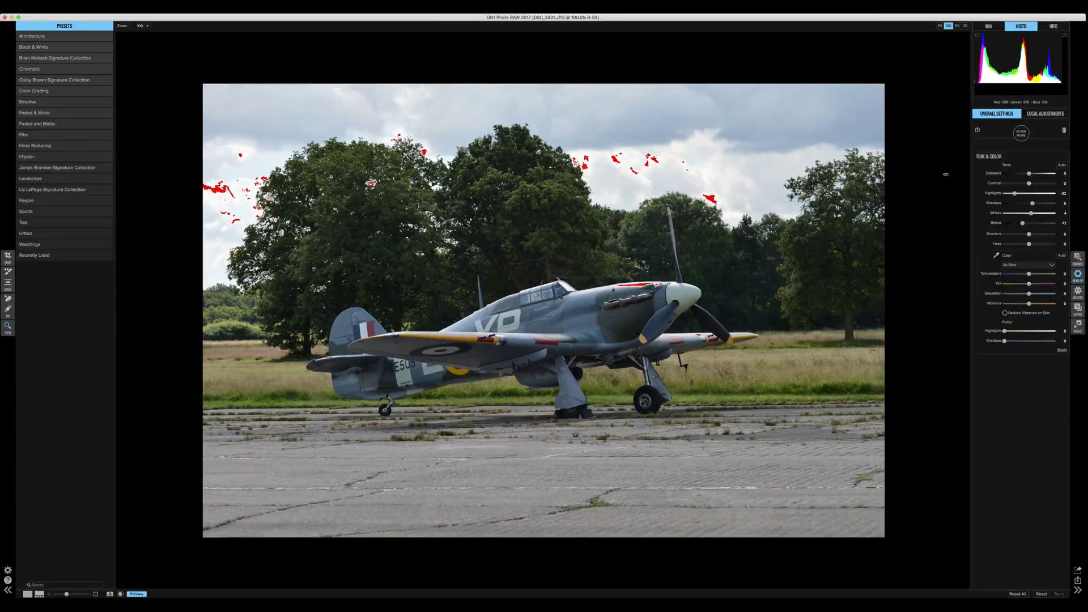
pyautogui.moveTo(1014, 194); pyautogui.dragTo(1009, 194)
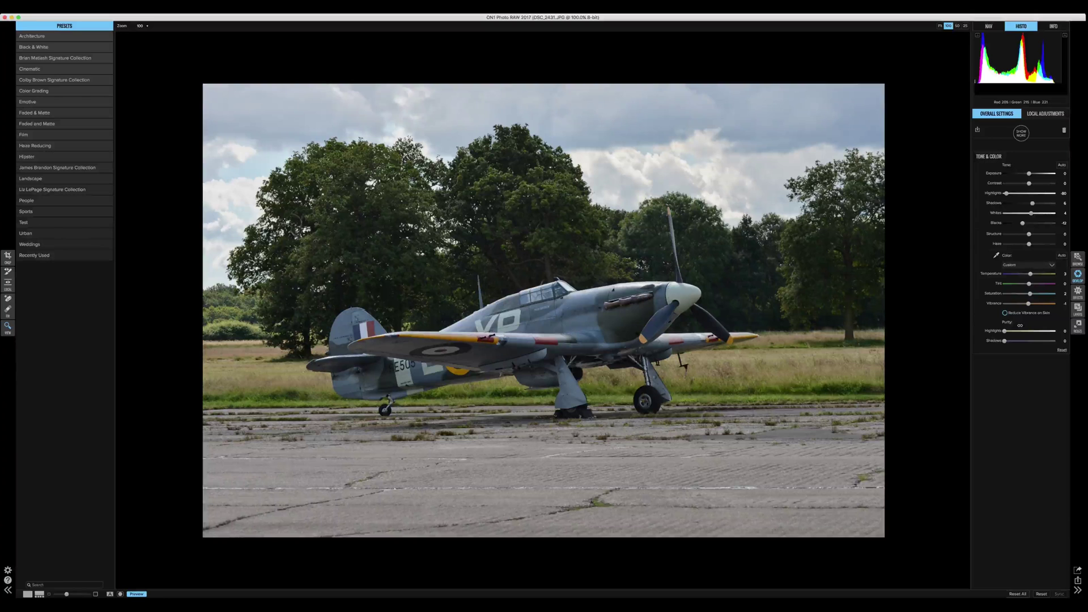
# Try raising the Purity highlights to 100 with the exposure at -0.95, and reset these settings to 0
pyautogui.moveTo(1006, 332); pyautogui.dragTo(1073, 333)
pyautogui.moveTo(1028, 173); pyautogui.dragTo(1024, 173)
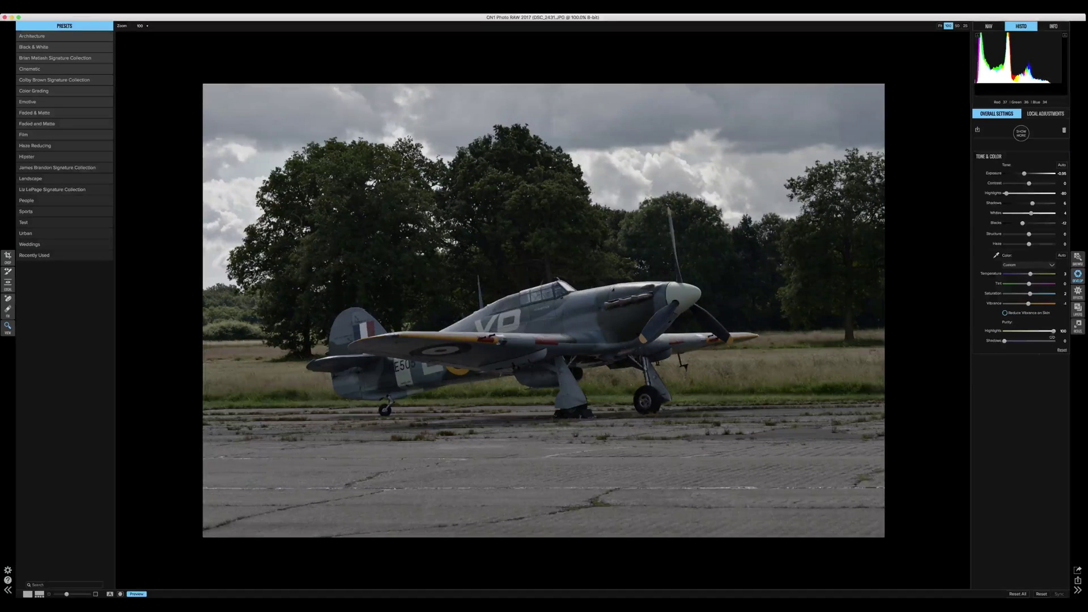
pyautogui.moveTo(1053, 331)
pyautogui.mouseDown()
pyautogui.moveTo(952, 337)
pyautogui.moveTo(1054, 341)
pyautogui.mouseUp()
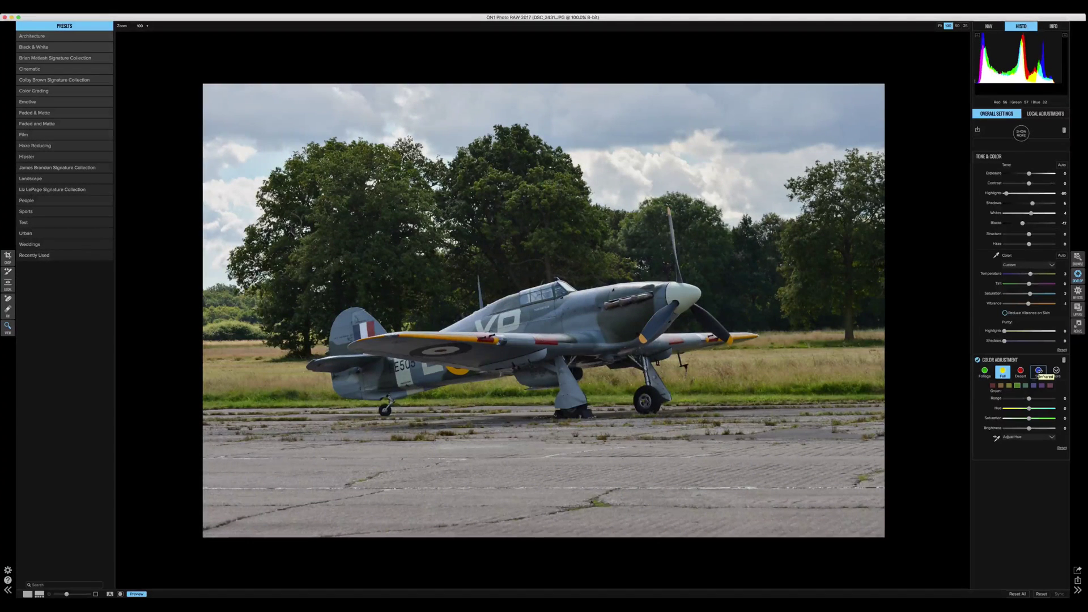
# Try the Foliage preset with hue 100 and the Sky preset with hue -100, and remove the Color Adjustment filter
pyautogui.click(985, 372)
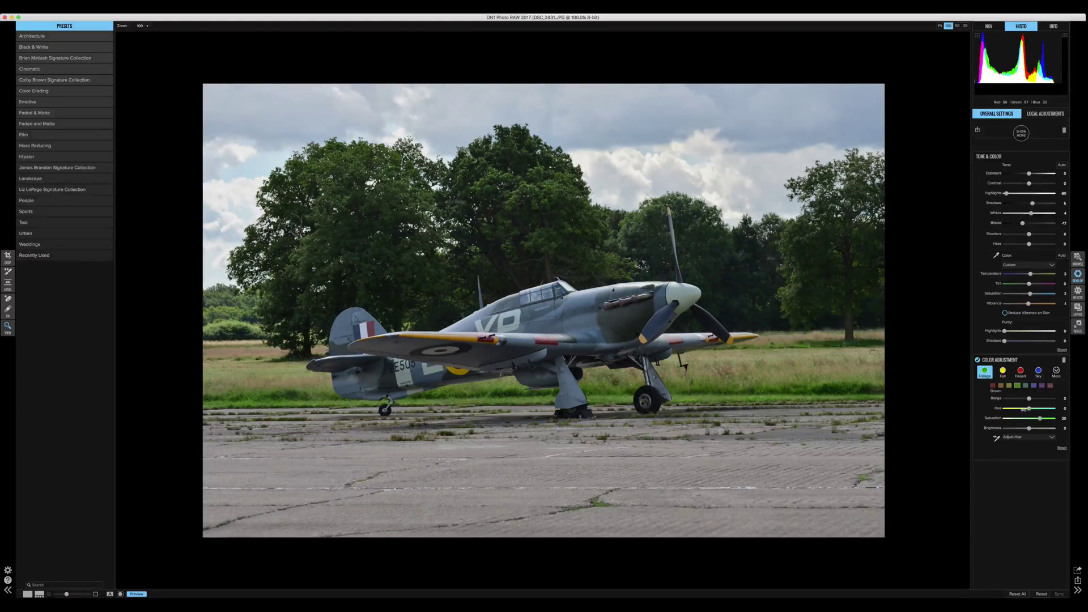
pyautogui.moveTo(1030, 408); pyautogui.dragTo(1045, 429)
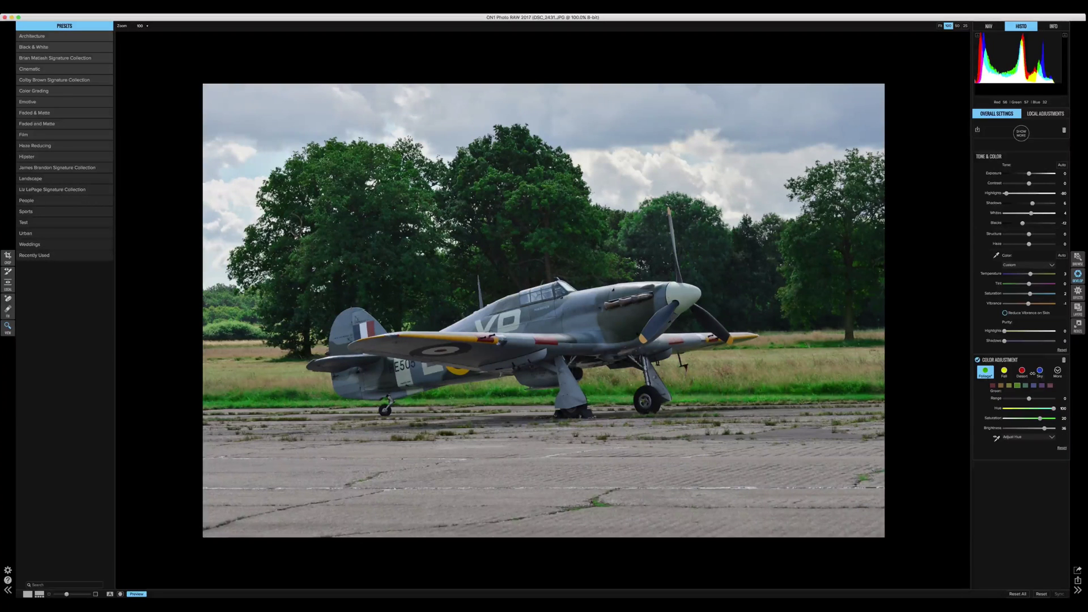
pyautogui.click(1042, 374)
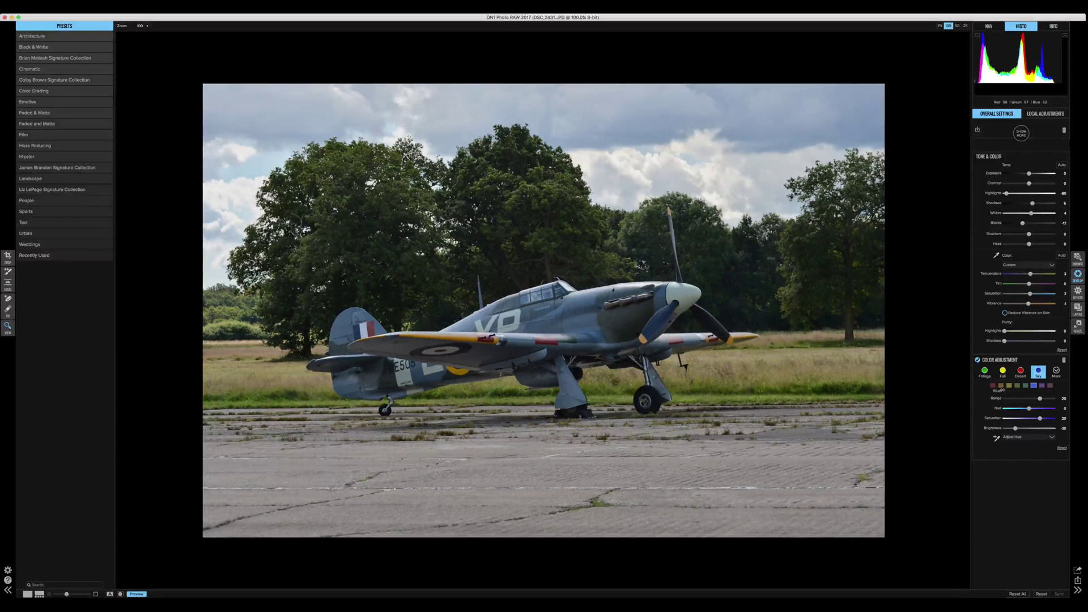
pyautogui.moveTo(1029, 409); pyautogui.dragTo(995, 410)
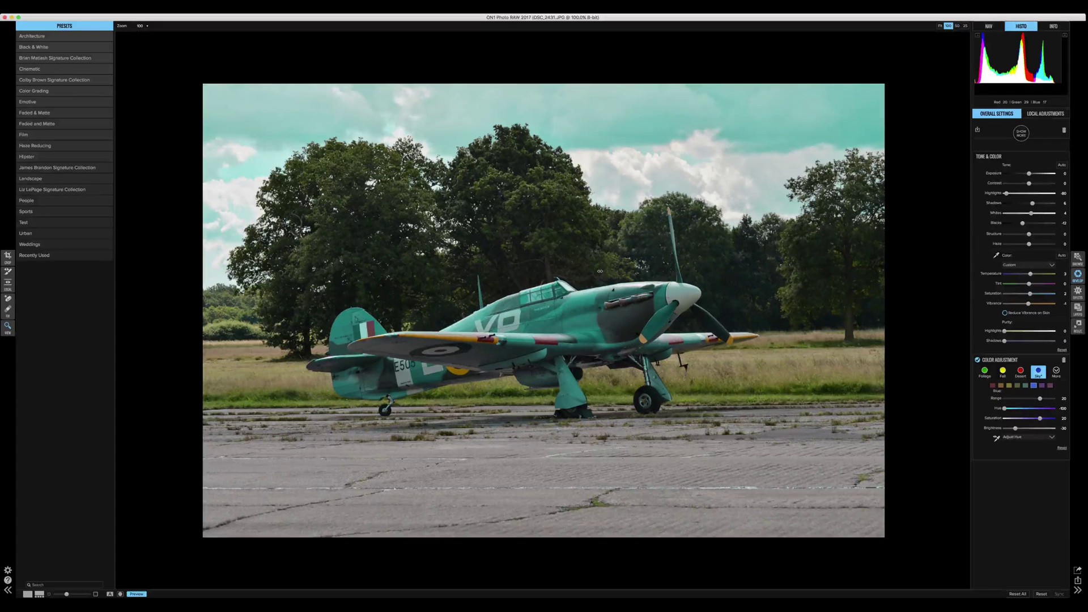
pyautogui.click(1064, 360)
# Try a Curves filter with the upper tones raised and the lower tones darkened into an S-curve, and remove it
pyautogui.click(1022, 133)
pyautogui.click(993, 165)
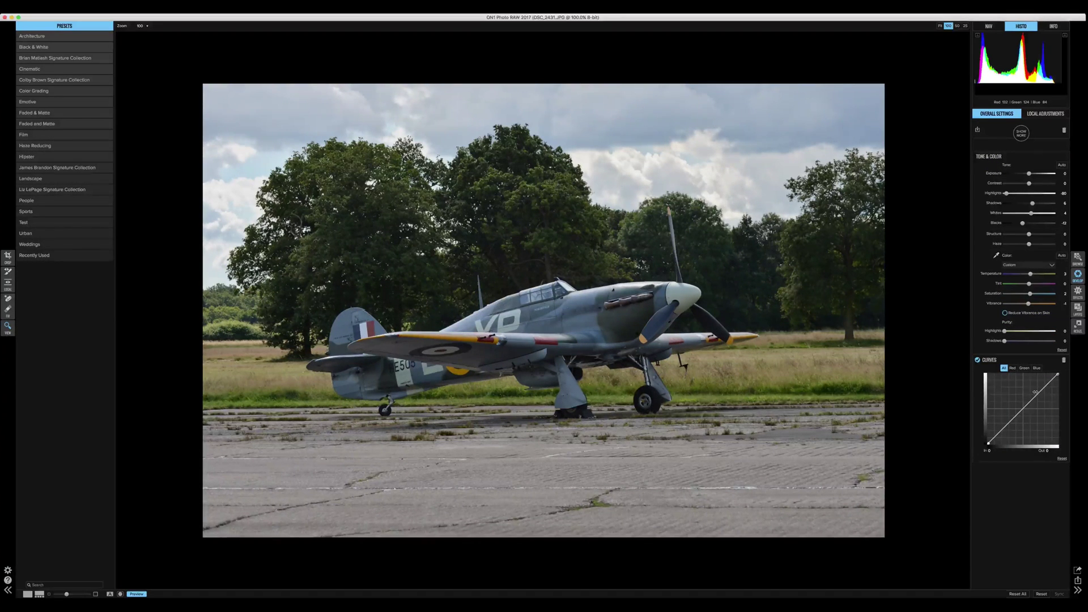
pyautogui.moveTo(1038, 393); pyautogui.dragTo(1037, 393)
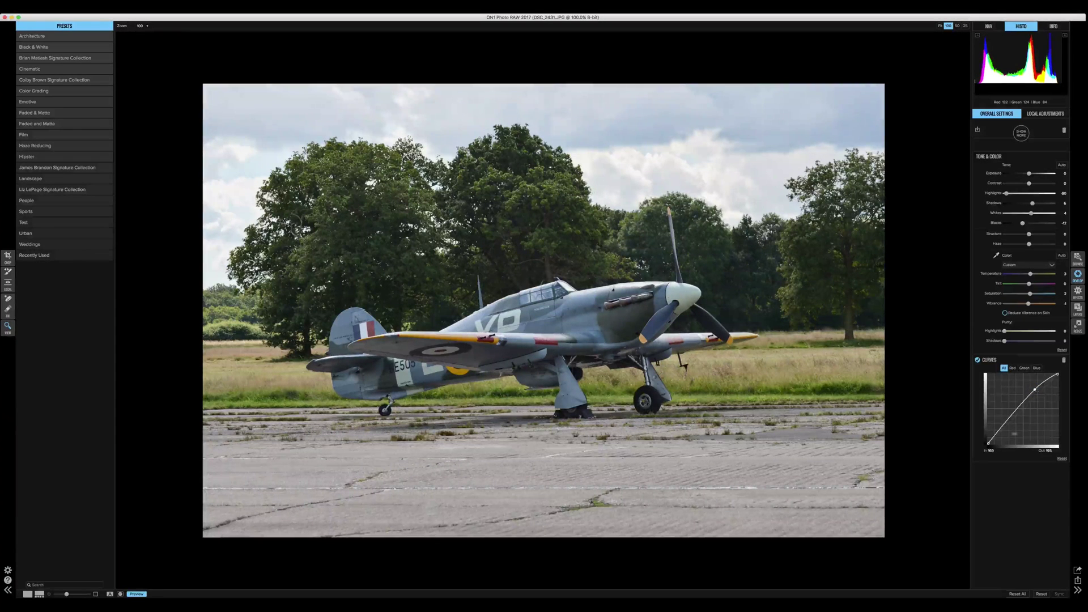
pyautogui.moveTo(998, 437); pyautogui.dragTo(1001, 435)
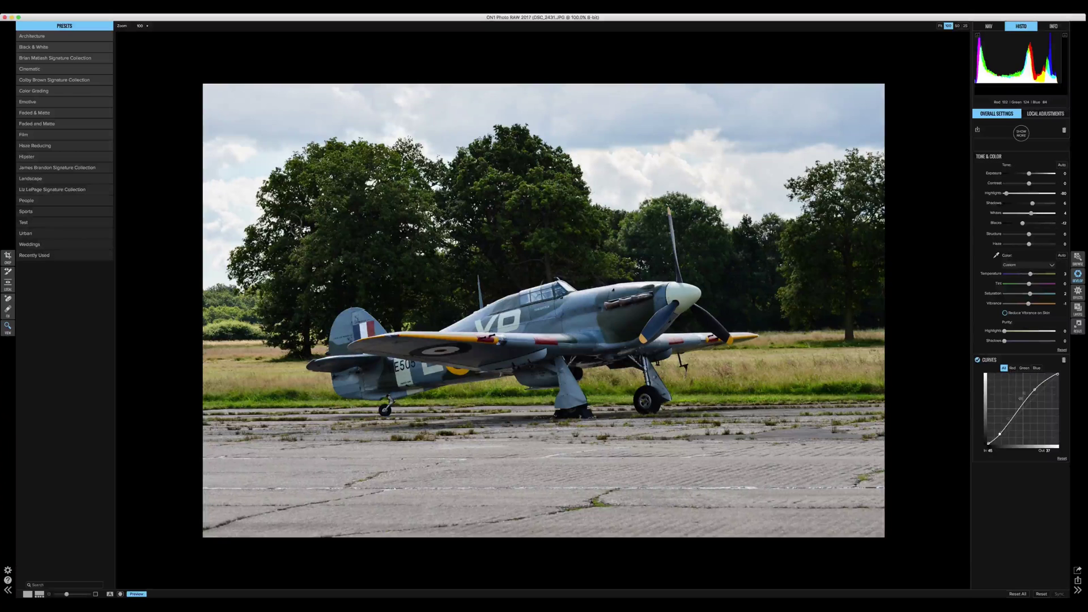
pyautogui.click(1064, 361)
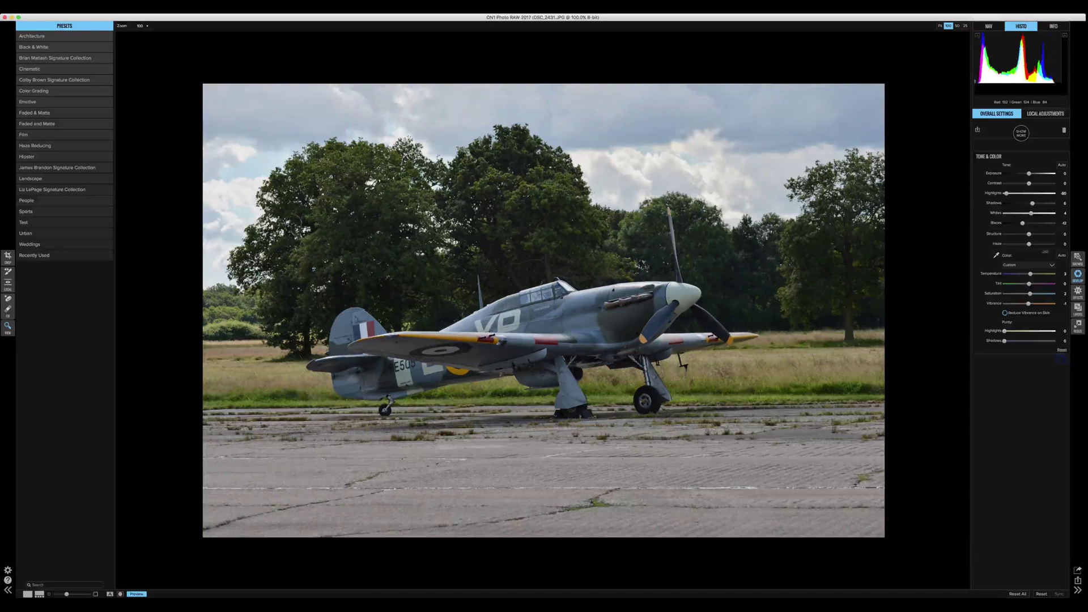
# Add a Glow filter, try amount 100 with a larger halo and the Lighter preset, and apply the Darker preset
pyautogui.click(1022, 133)
pyautogui.click(993, 172)
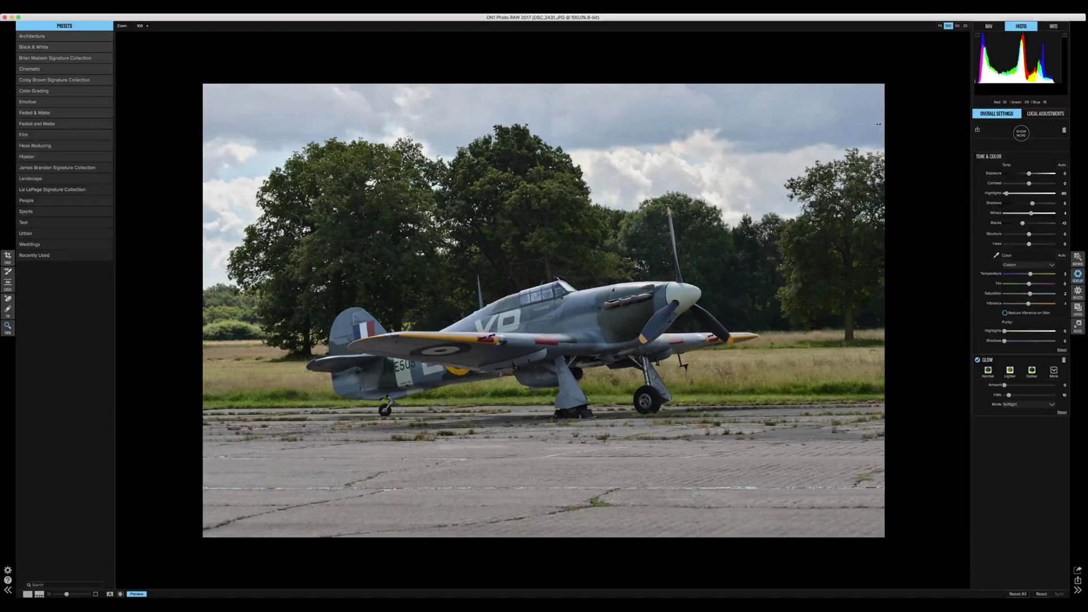
pyautogui.moveTo(1004, 385); pyautogui.dragTo(1031, 395)
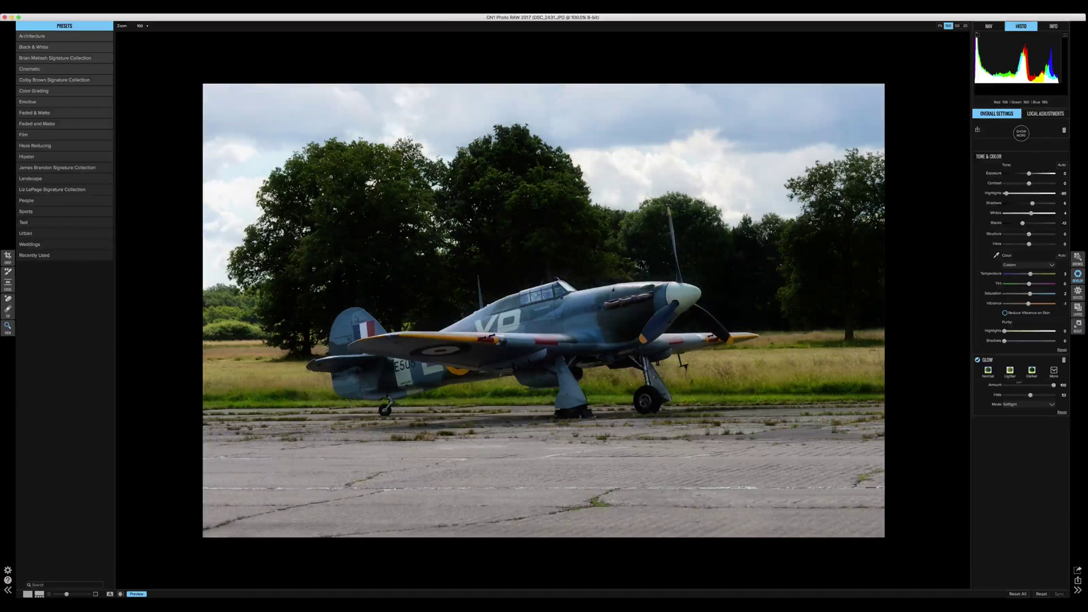
pyautogui.click(1016, 373)
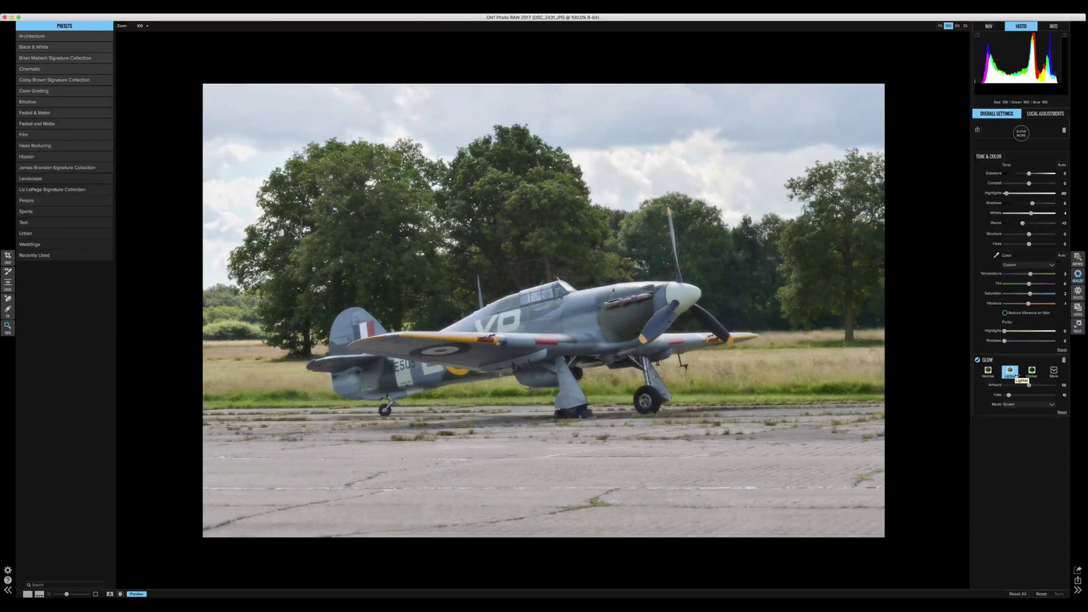
pyautogui.click(1033, 372)
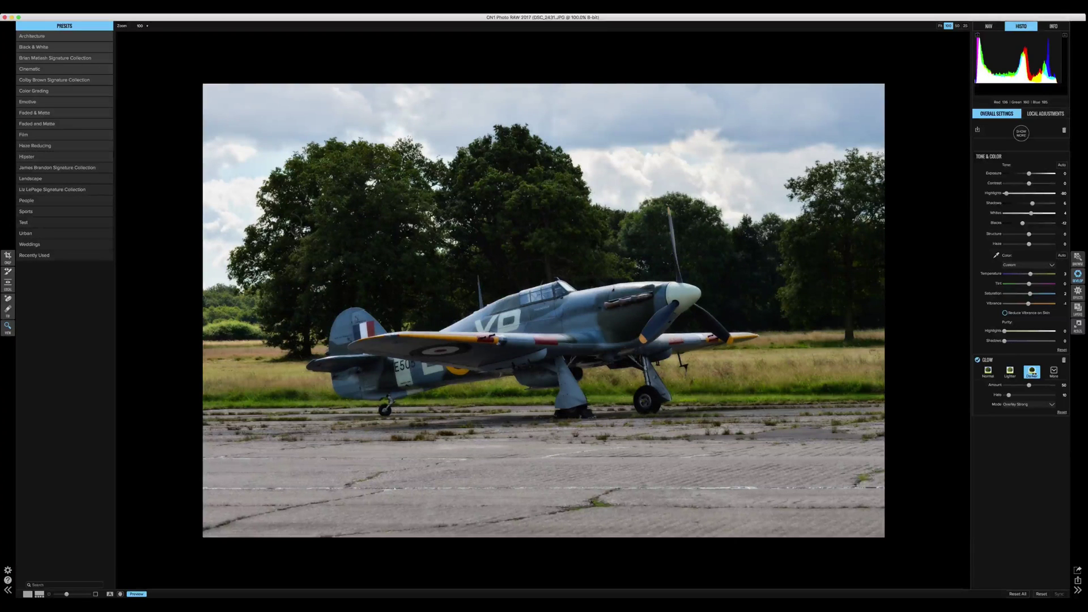
# Remove the Glow filter and add a Noise Reduction filter to the aircraft photo
pyautogui.click(1064, 359)
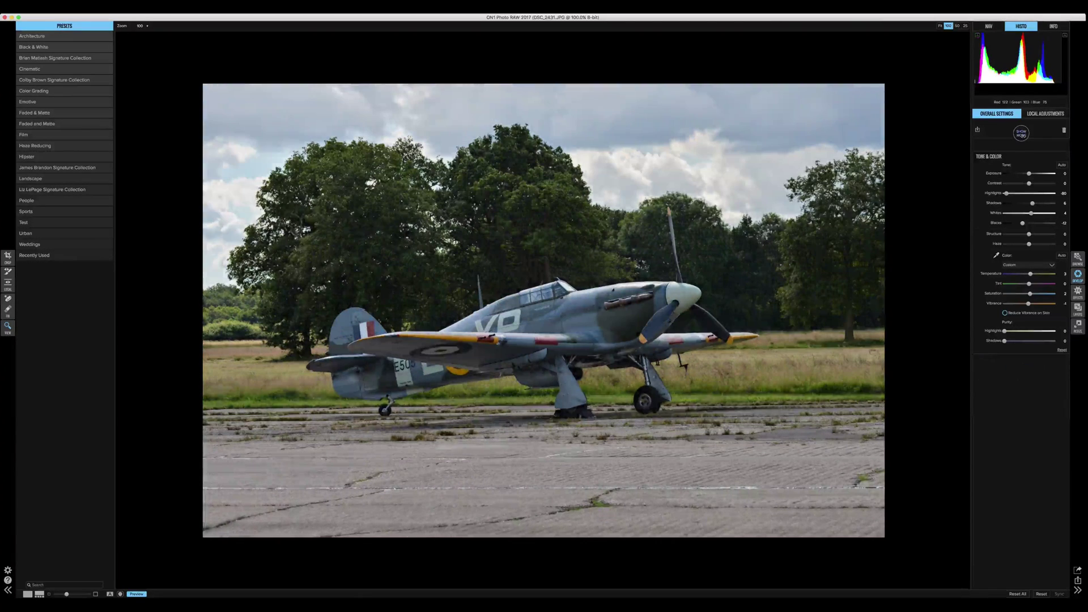
pyautogui.click(1021, 133)
pyautogui.click(1001, 179)
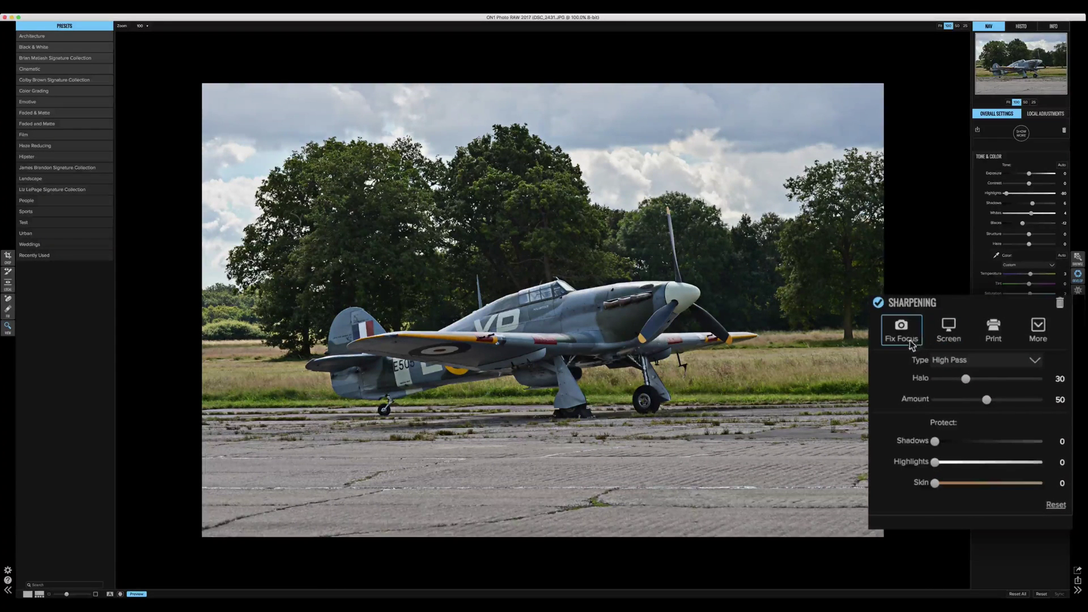
# Try the Screen sharpening preset and compare the aircraft's detail with the Sharpening filter off and on
pyautogui.click(1016, 375)
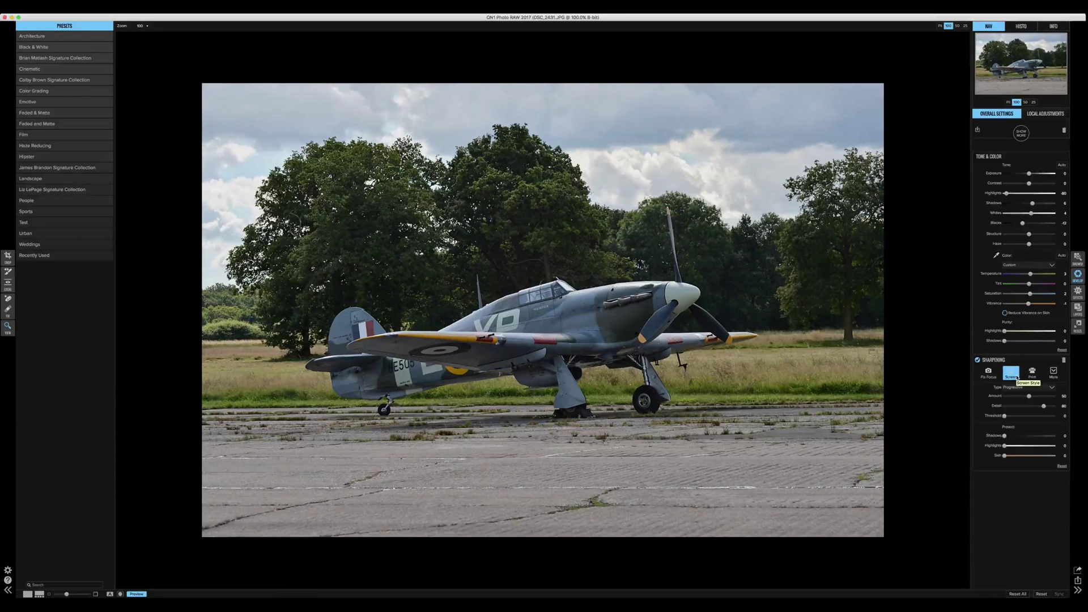
pyautogui.click(709, 360)
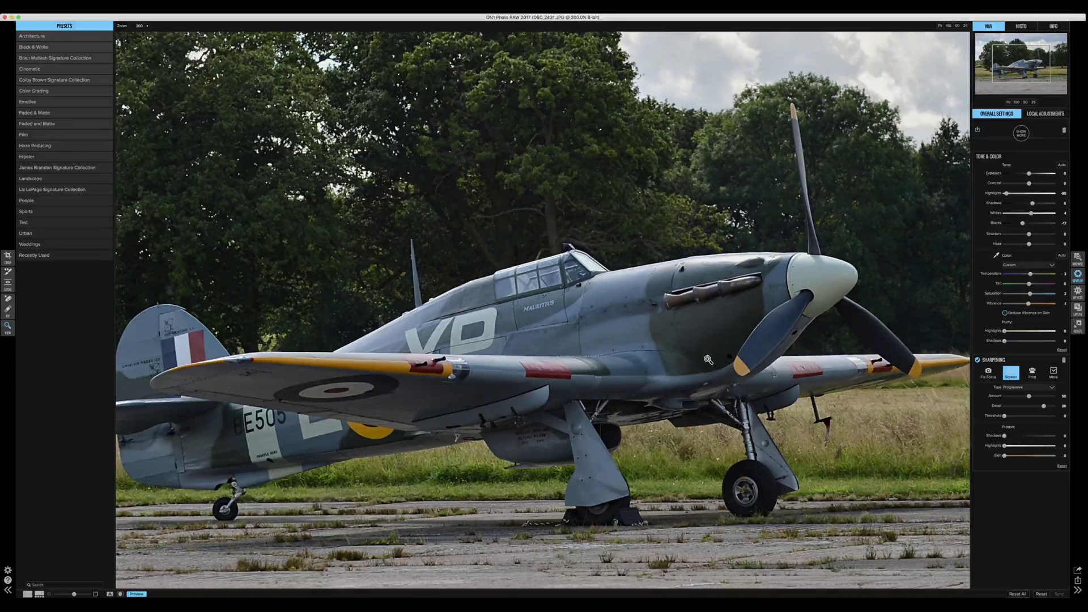
pyautogui.click(977, 360)
pyautogui.click(978, 362)
pyautogui.click(978, 361)
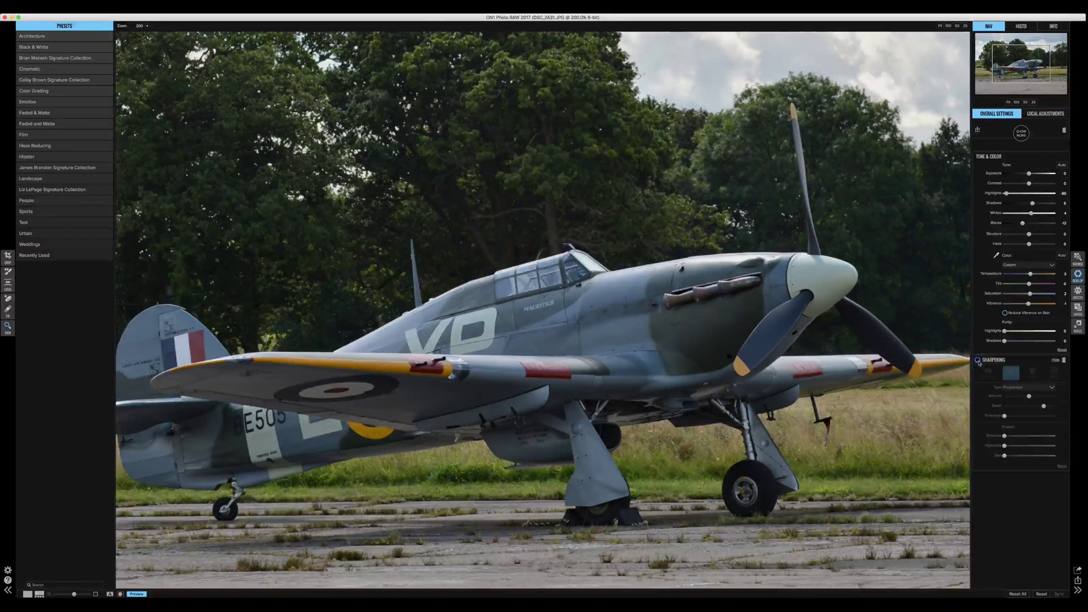
pyautogui.click(978, 361)
pyautogui.click(978, 361)
pyautogui.click(978, 361)
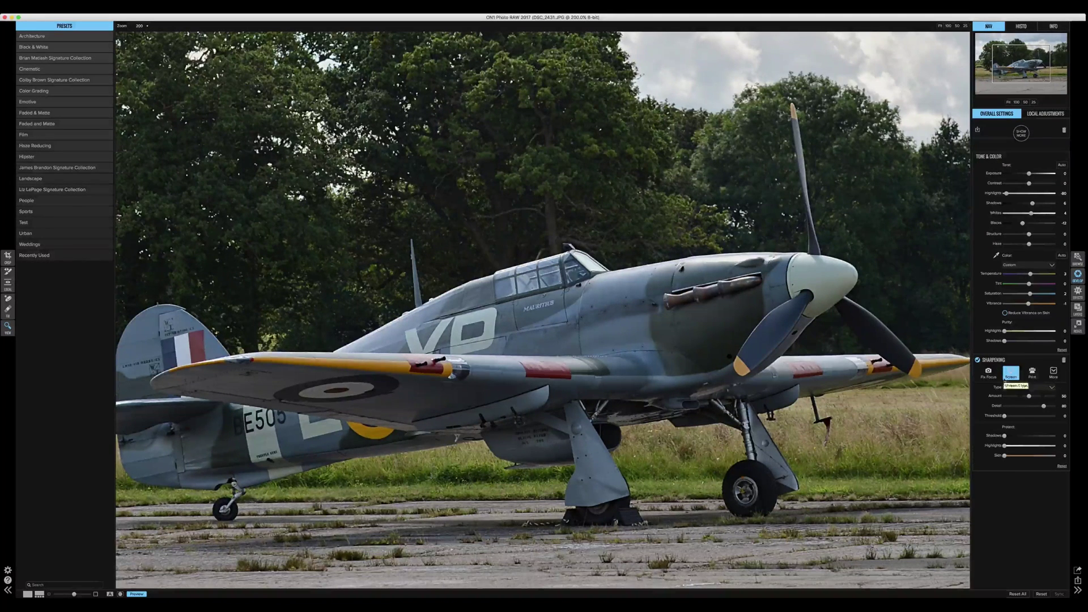
# Apply the Print sharpening preset and look through the additional sharpening styles
pyautogui.click(1039, 378)
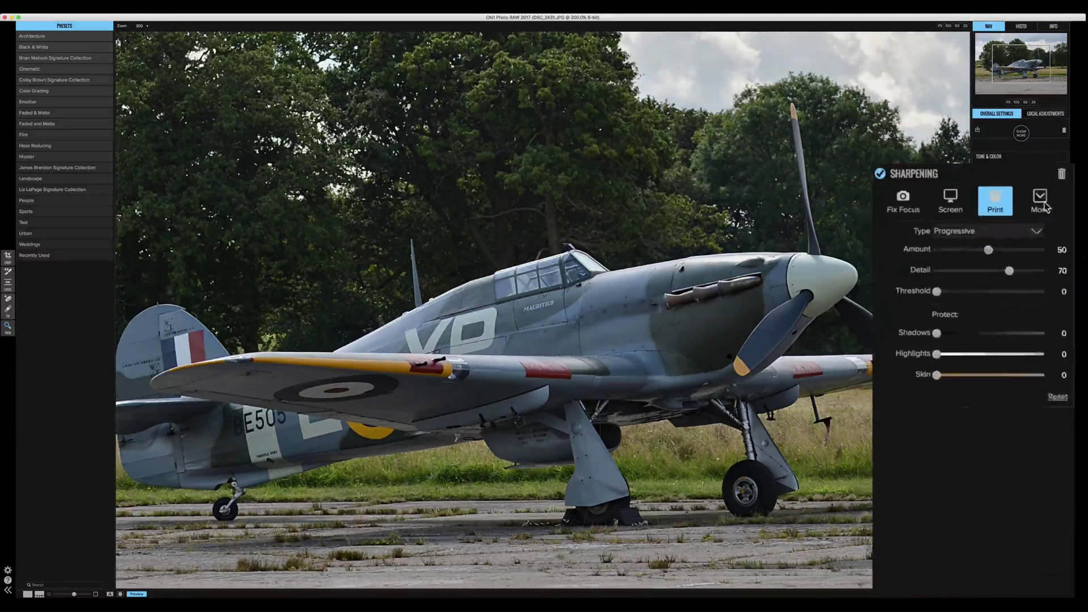
pyautogui.click(1054, 372)
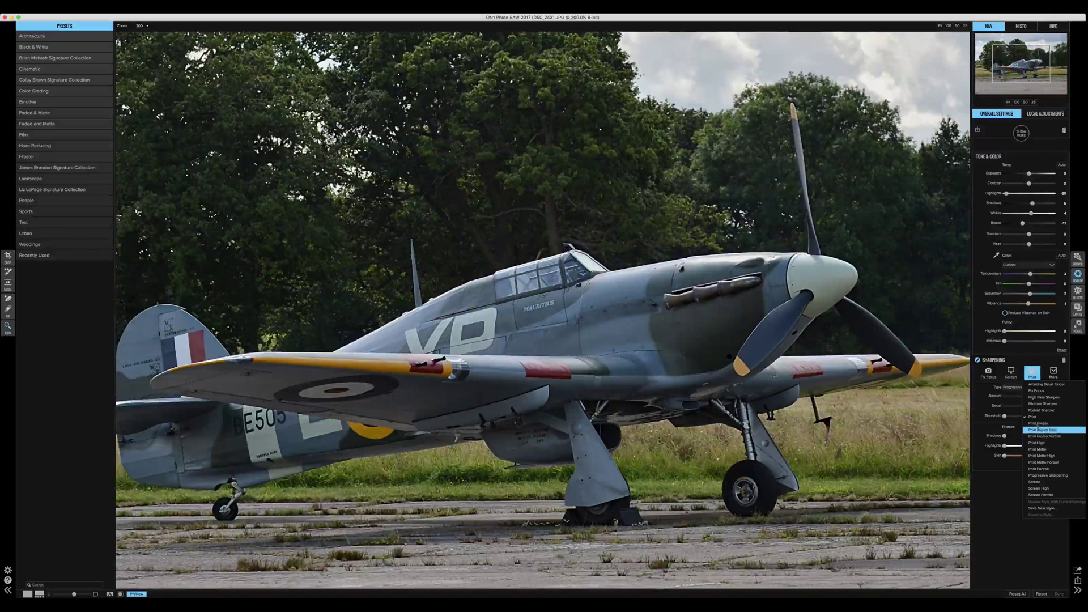
pyautogui.click(1004, 488)
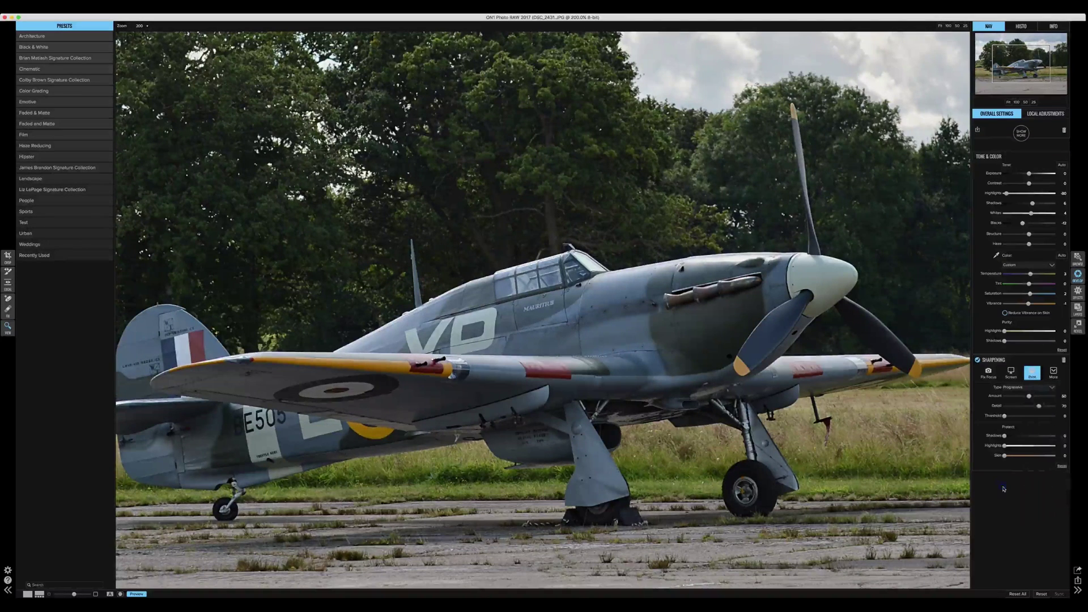
# Collapse the Tone & Color settings, leaving the Sharpening settings expanded
pyautogui.click(1001, 360)
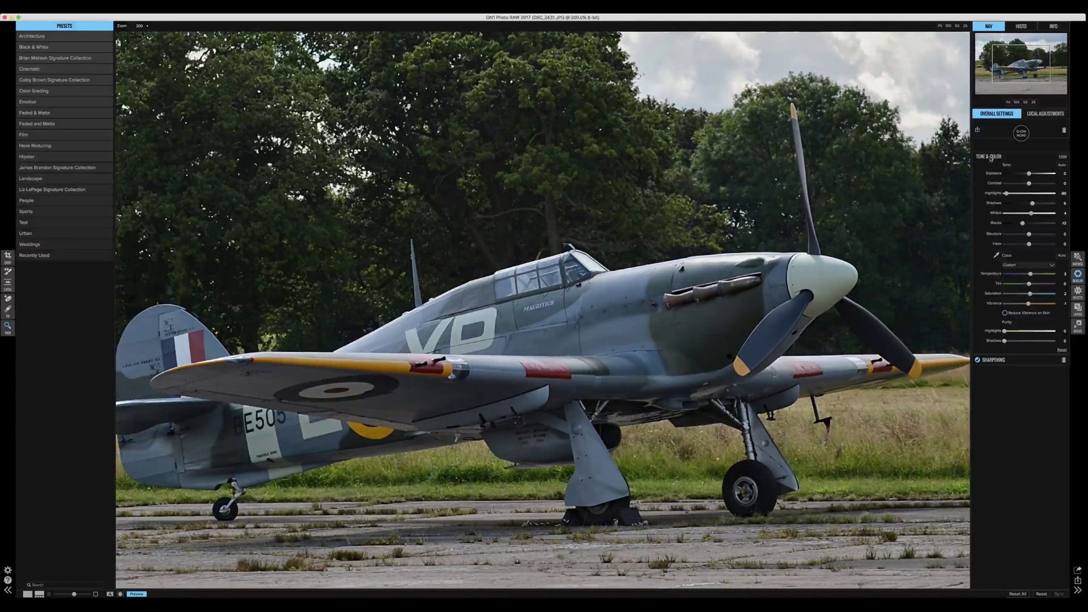
pyautogui.click(989, 159)
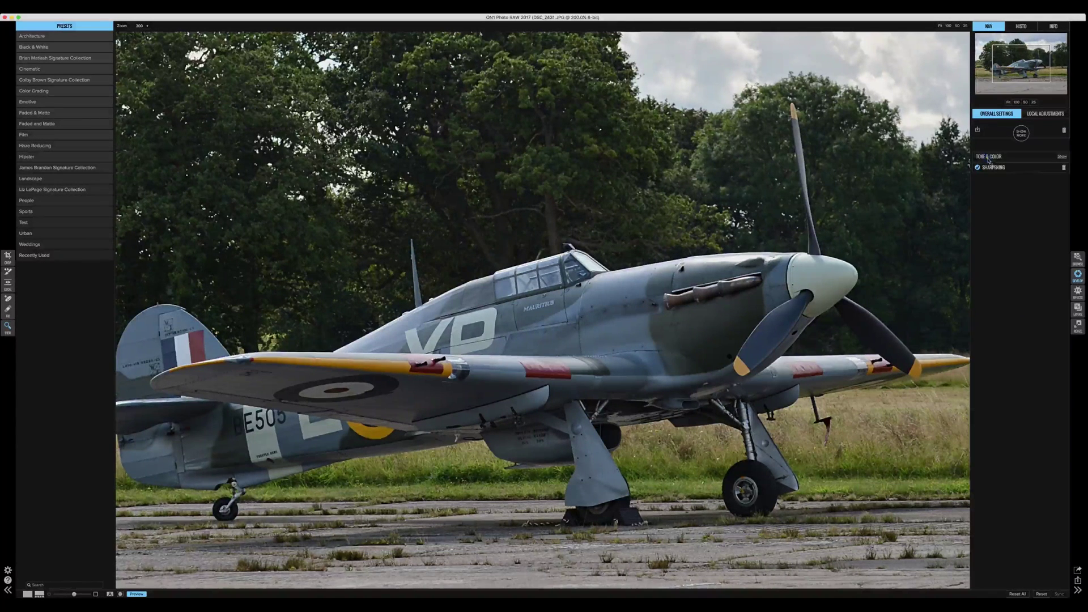
pyautogui.click(993, 169)
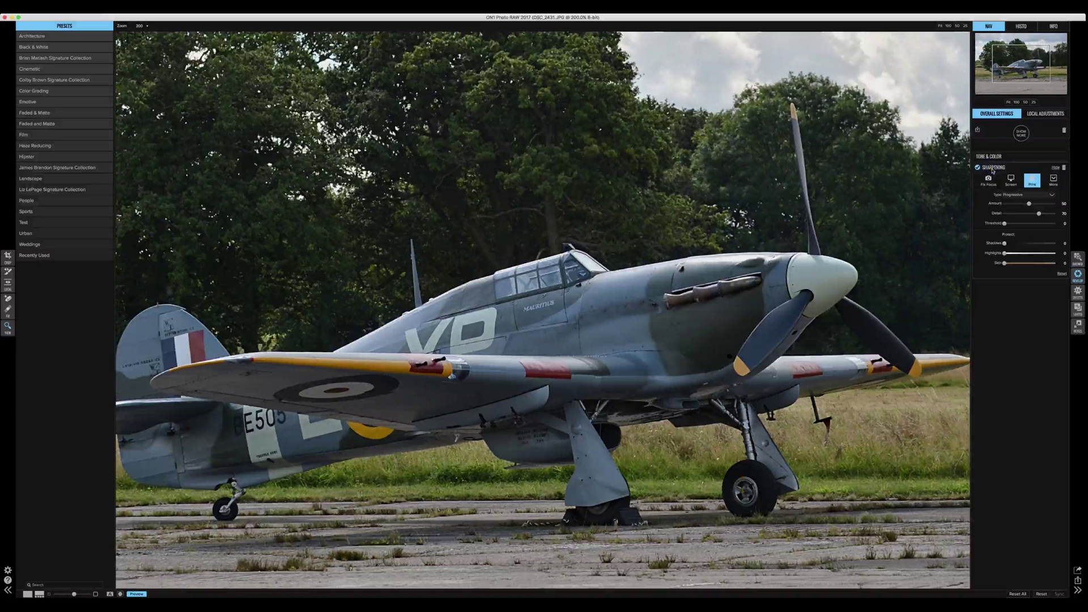
pyautogui.click(994, 168)
pyautogui.click(993, 168)
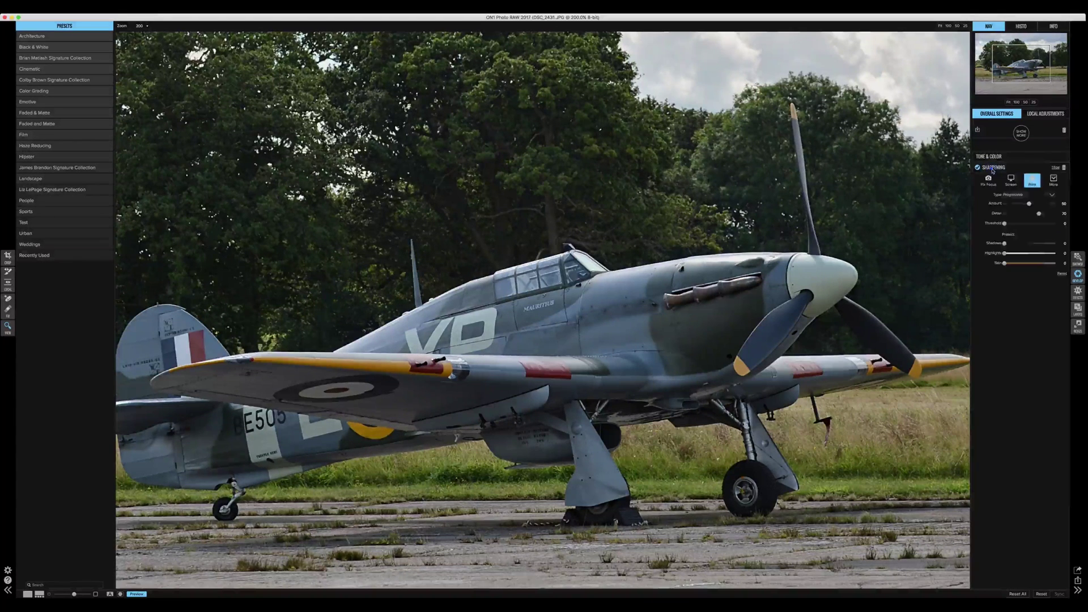
pyautogui.click(993, 168)
pyautogui.click(993, 169)
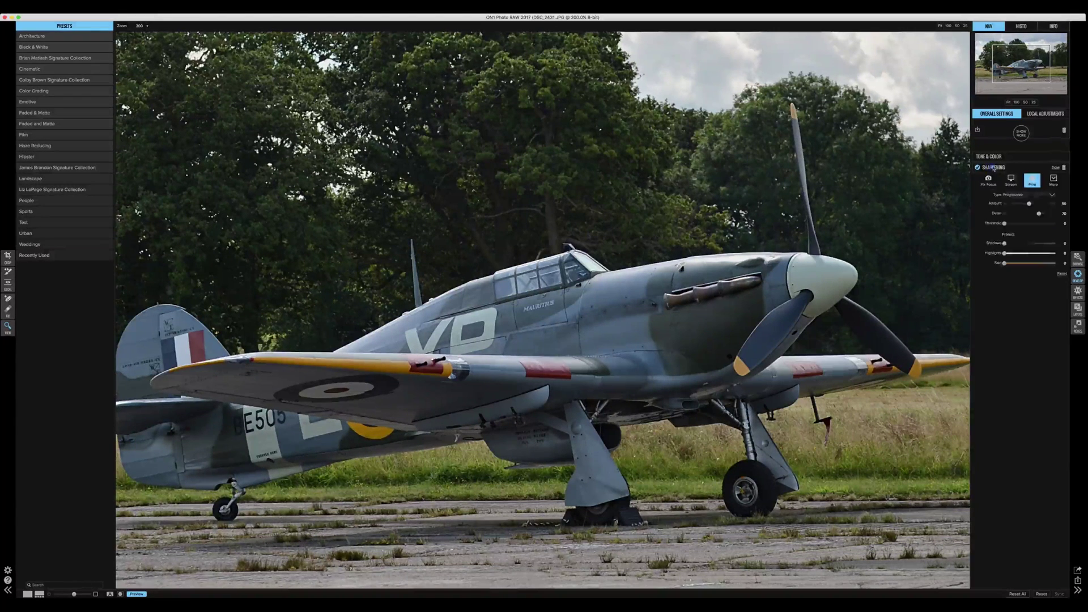
# Try a Split Tone filter on the whole photo with the Teal and Oats presets and a purple highlights hue, and remove it
pyautogui.click(1021, 134)
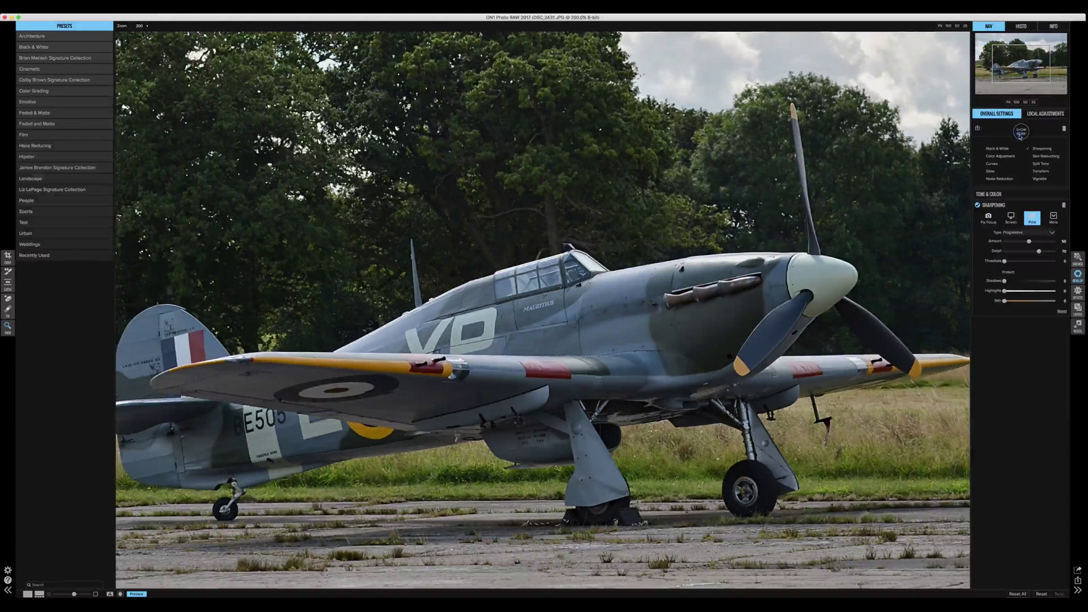
pyautogui.click(1042, 165)
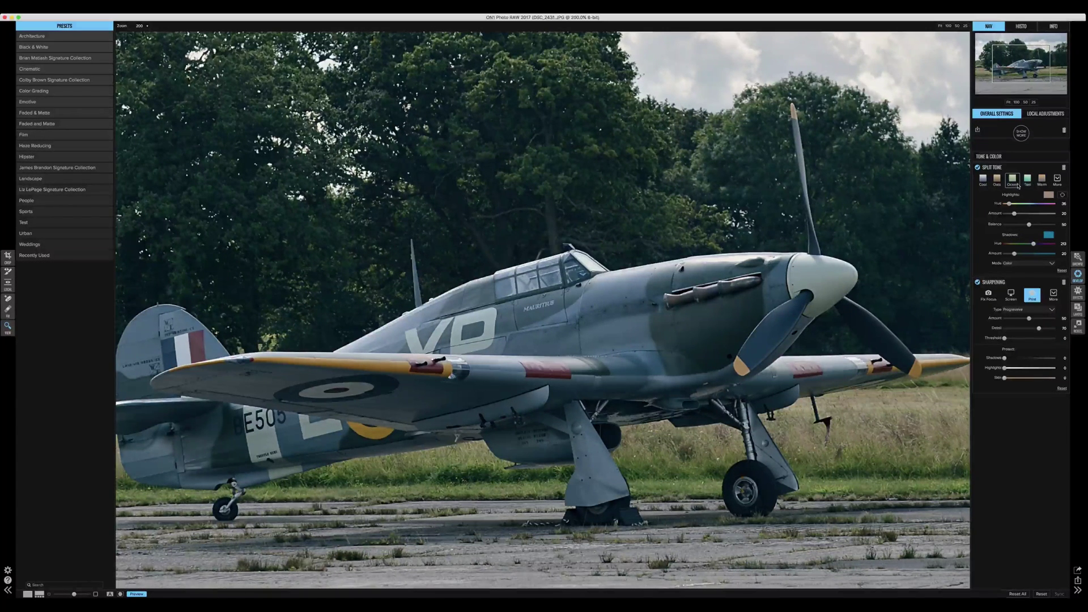
pyautogui.press('super+alt+0')
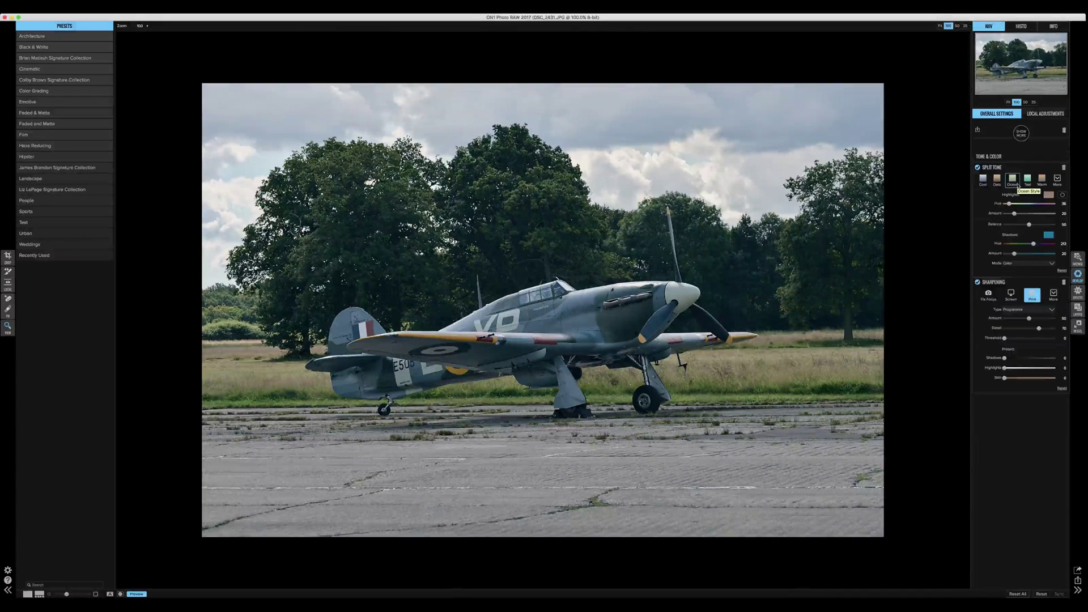
pyautogui.click(1028, 180)
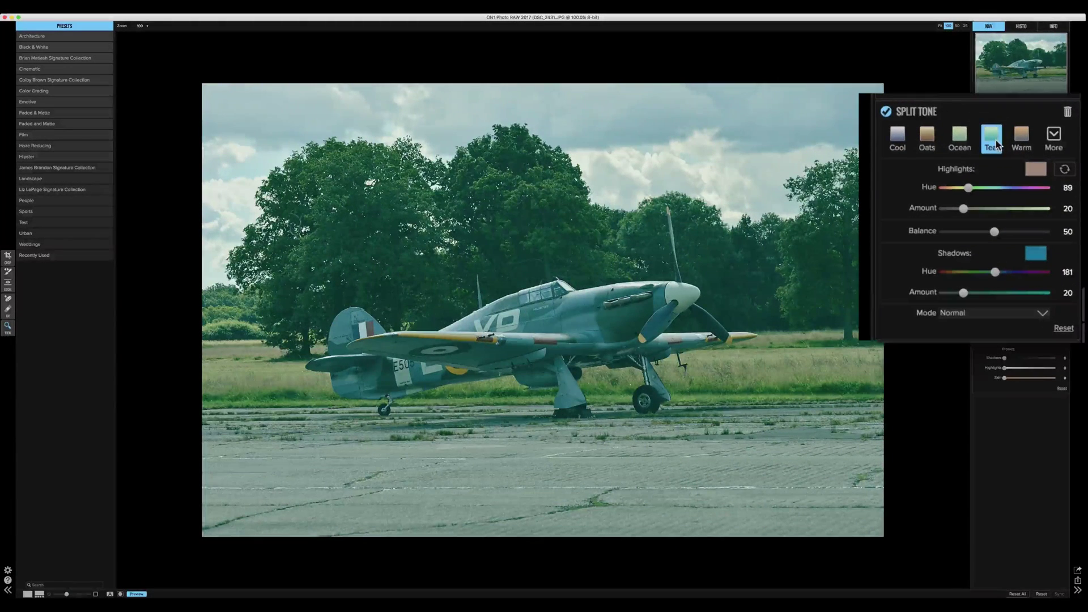
pyautogui.click(927, 139)
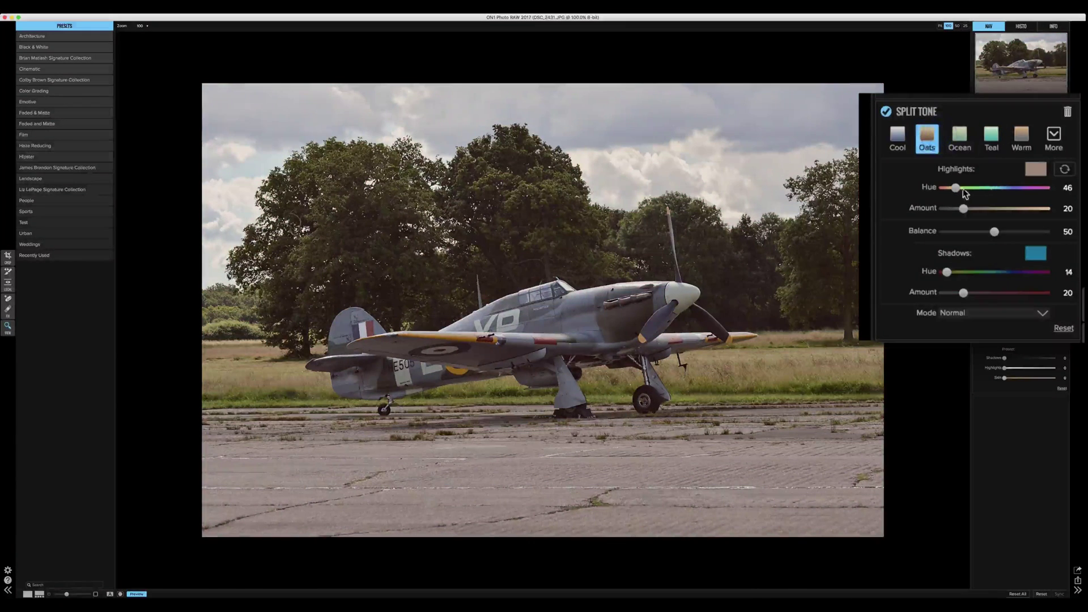
pyautogui.moveTo(1015, 204); pyautogui.dragTo(1042, 208)
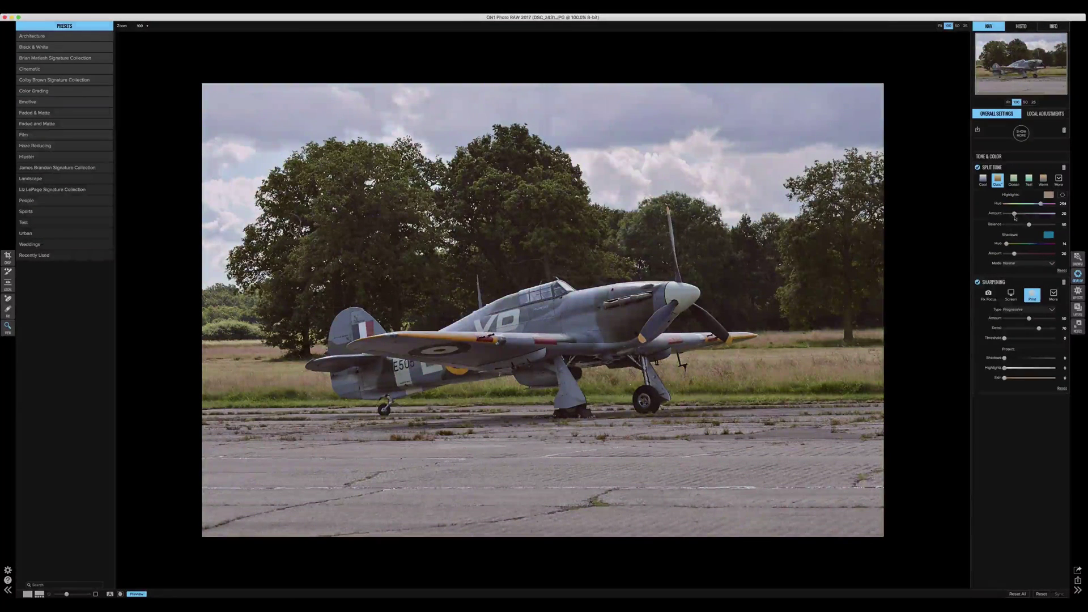
pyautogui.click(1064, 168)
# Try a Transform filter with negative curve, vertical and horizontal corrections, and remove it
pyautogui.click(1022, 133)
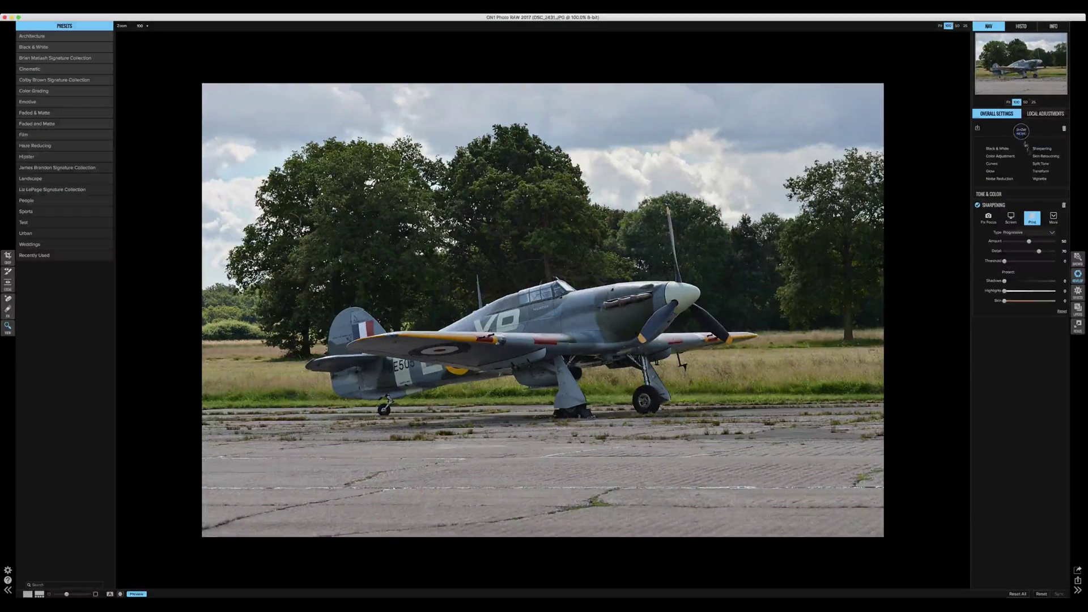
pyautogui.click(1046, 173)
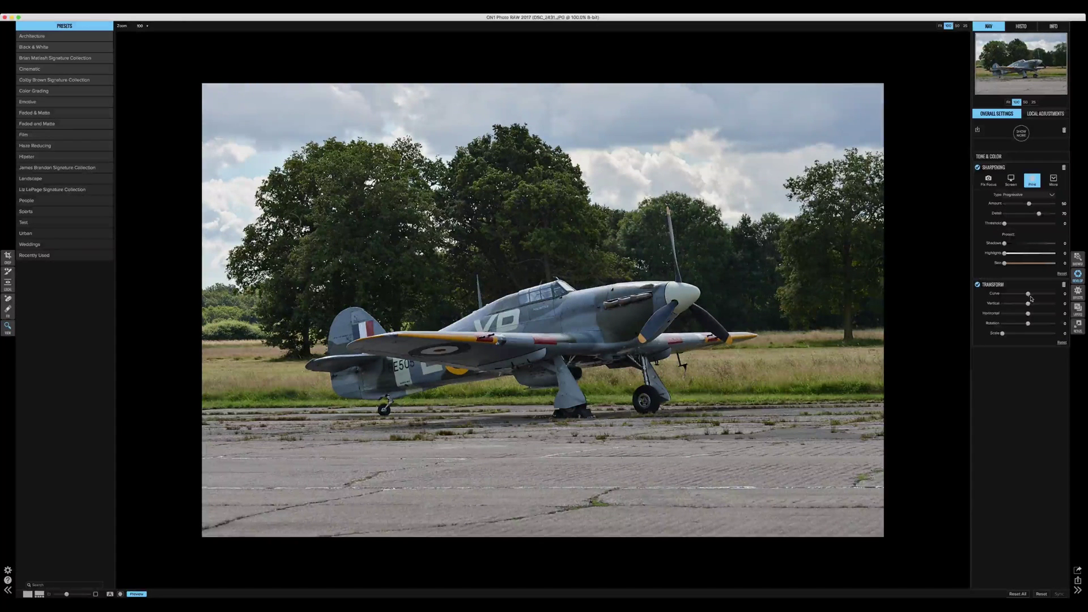
pyautogui.moveTo(1030, 299); pyautogui.dragTo(1016, 325)
pyautogui.doubleClick(1016, 324)
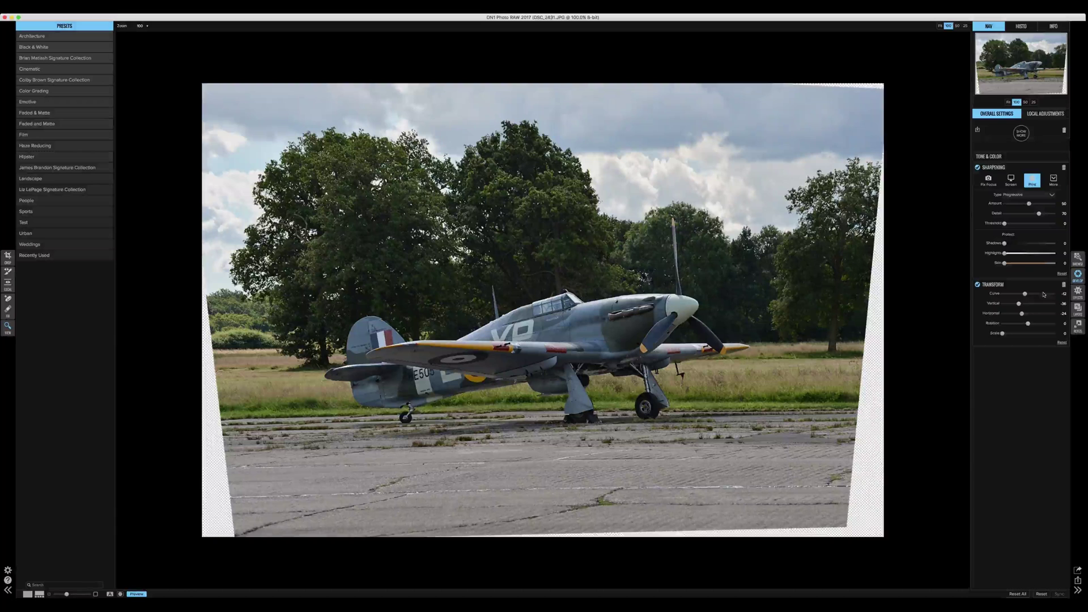
pyautogui.click(1064, 285)
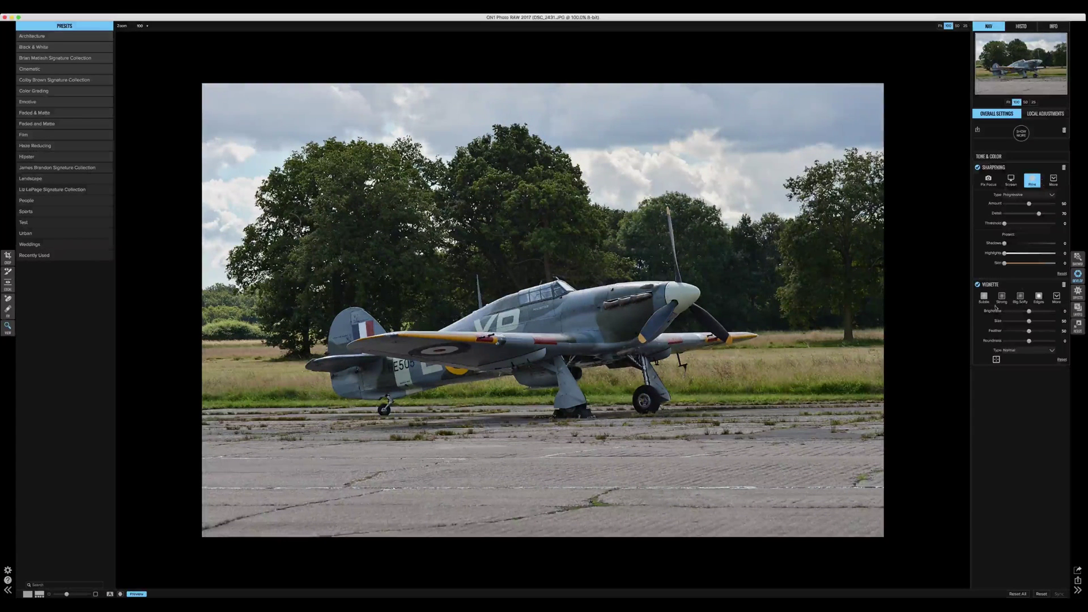
# Apply the Strong preset to the Vignette filter and set its brightness to -68 and size to 37
pyautogui.click(1007, 301)
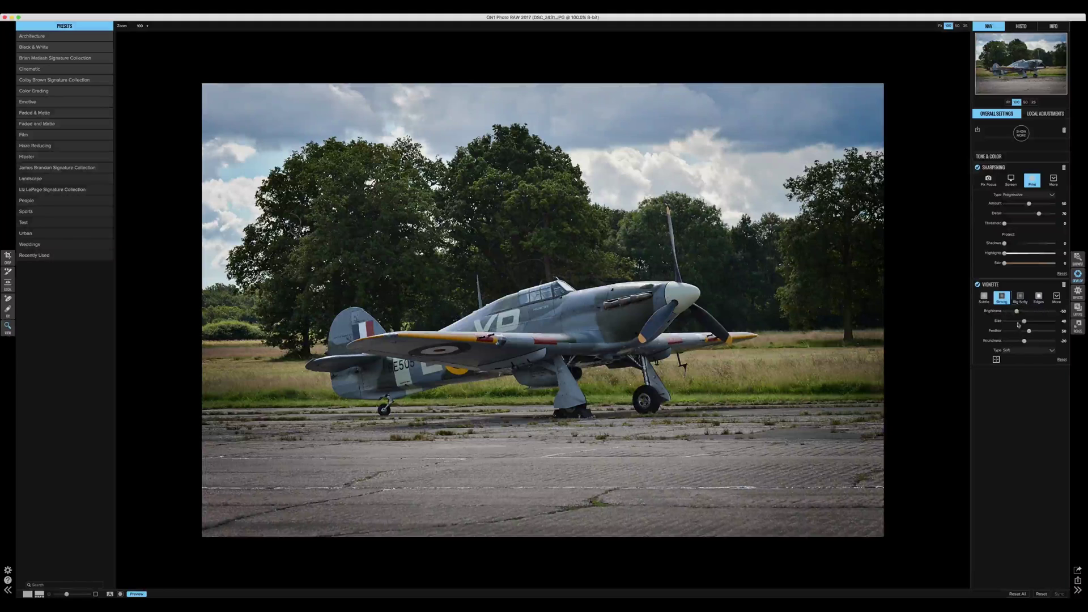
pyautogui.moveTo(1010, 314)
pyautogui.mouseDown()
pyautogui.moveTo(1024, 324)
pyautogui.moveTo(1015, 315)
pyautogui.mouseUp()
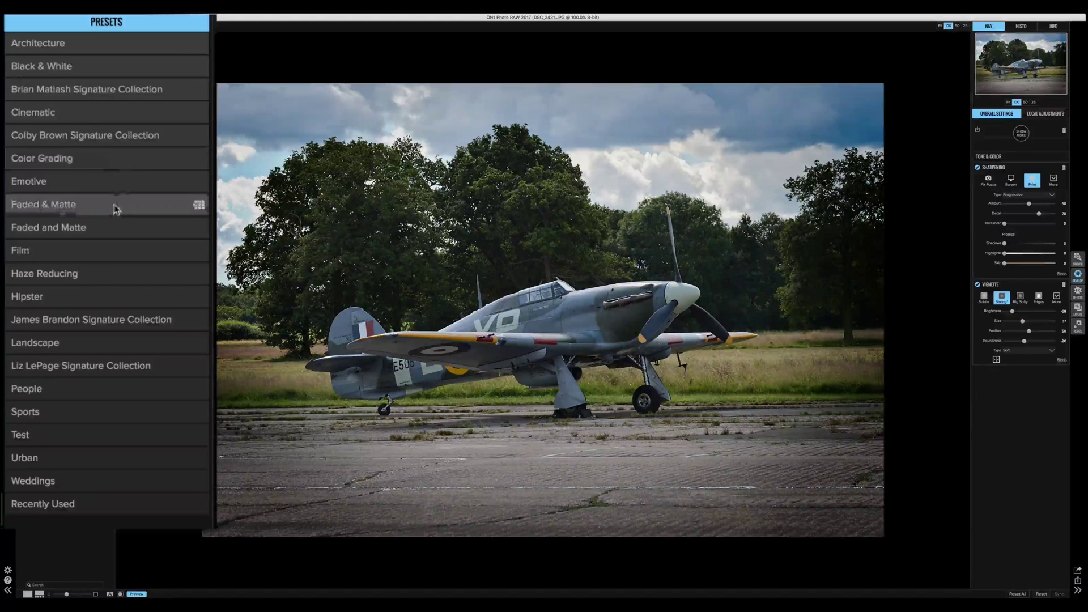
# Browse enlarged previews of the Black & White presets and try the Albumen Print preset on the photo
pyautogui.click(66, 73)
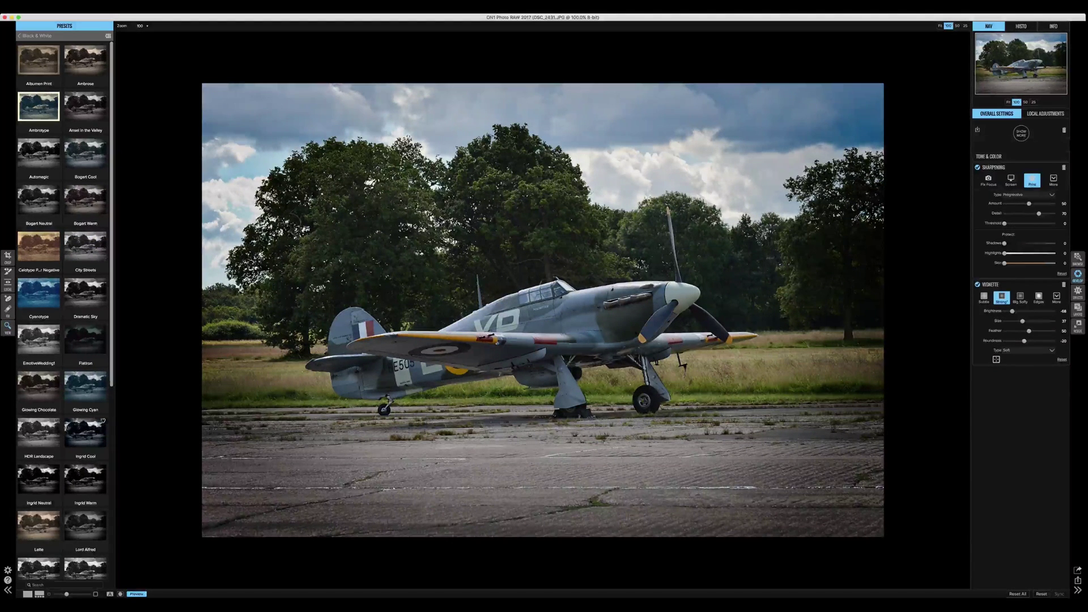
pyautogui.click(108, 36)
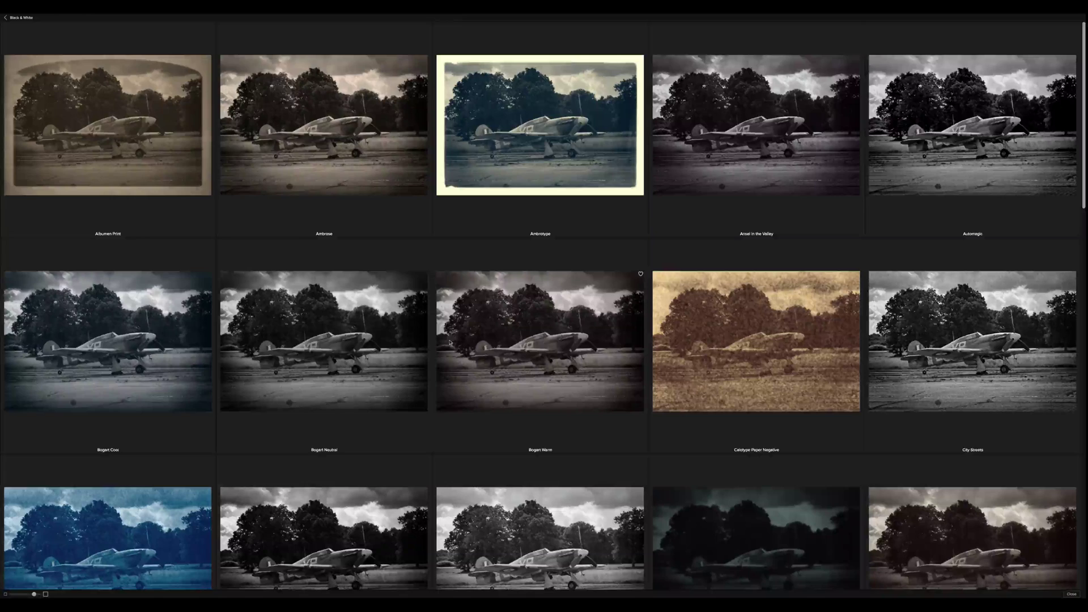
pyautogui.scroll(-5, 469, 376)
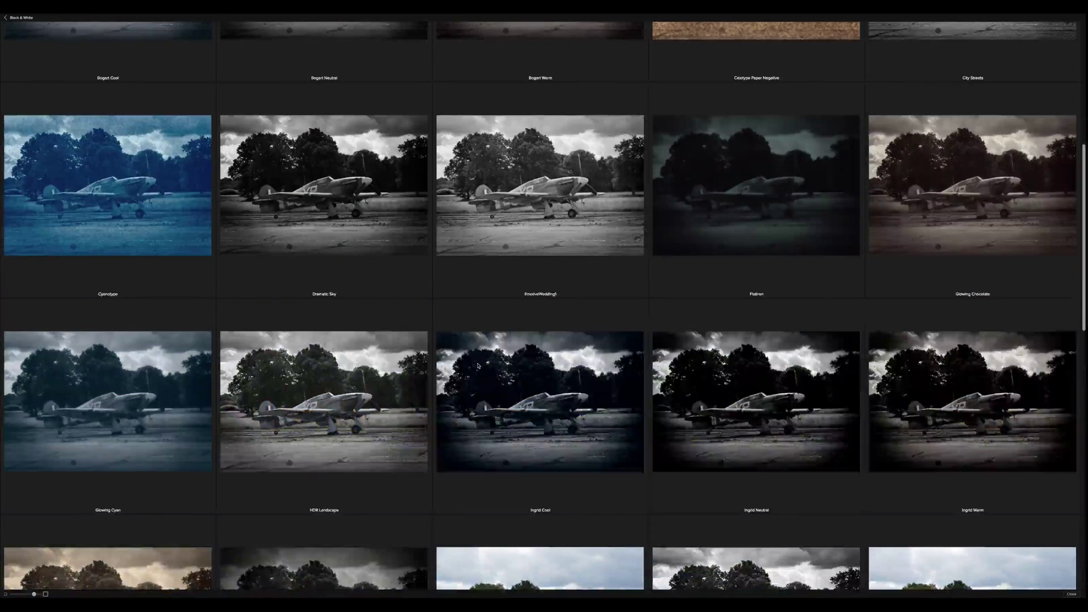
pyautogui.scroll(-3, 478, 366)
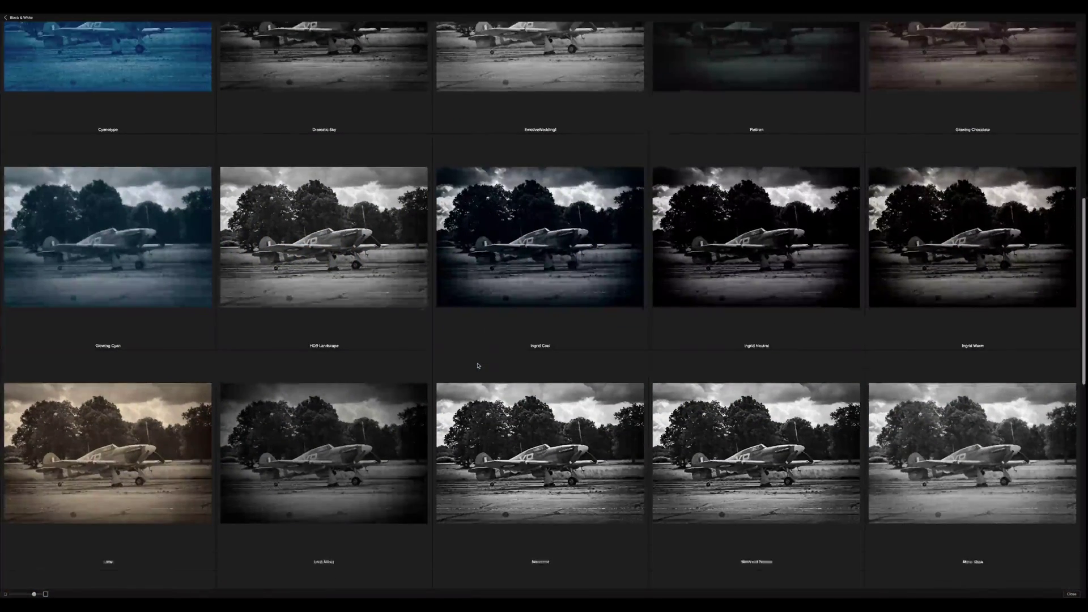
pyautogui.scroll(8, 478, 365)
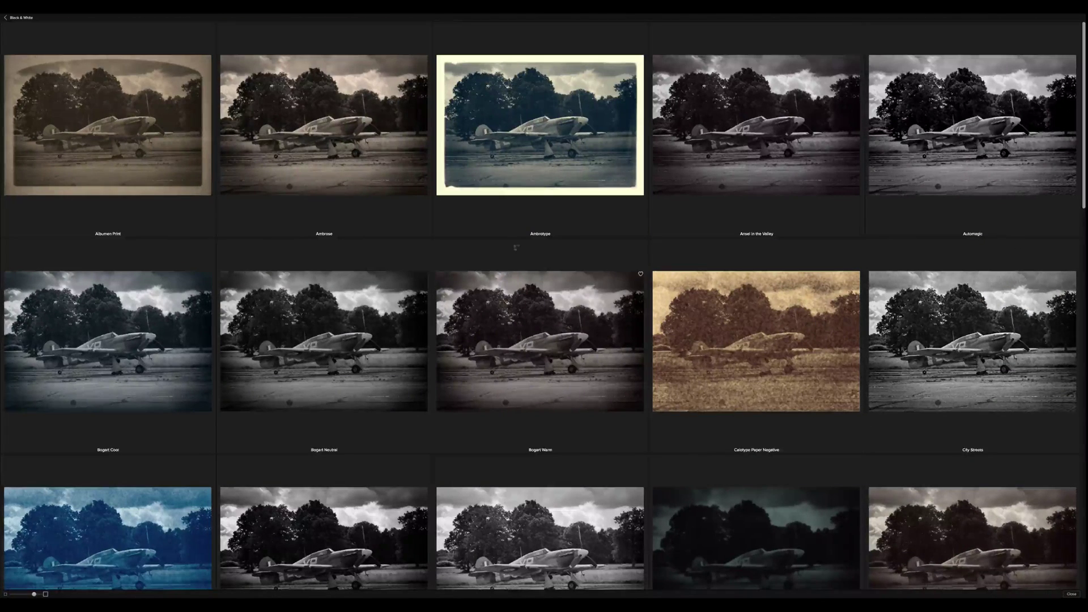
pyautogui.click(142, 149)
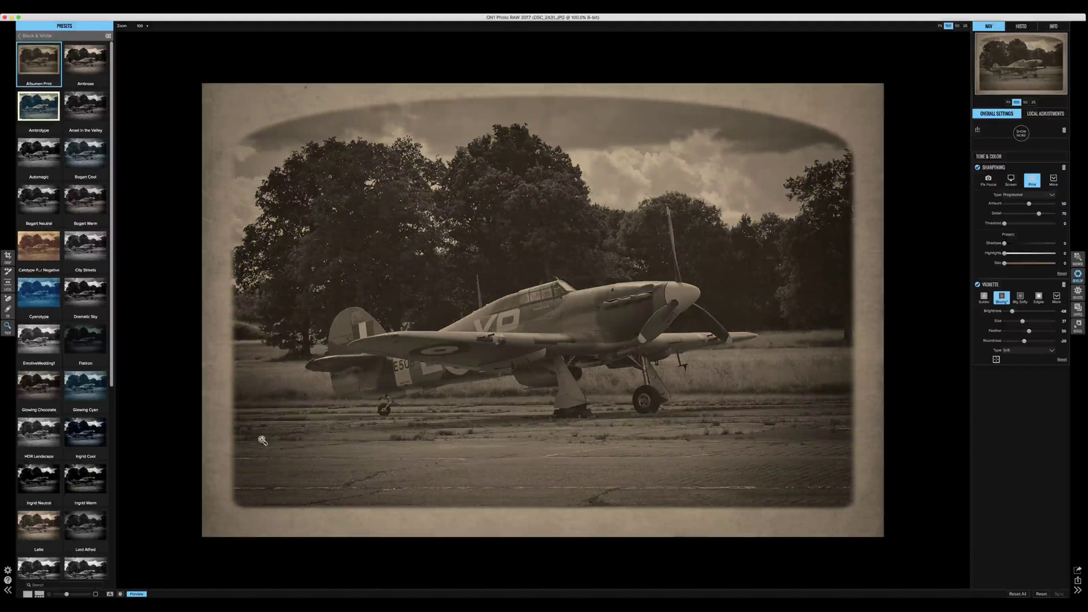
# Try lowering the blacks and raising the shadows and structure in Tone & Color under the Albumen Print look
pyautogui.click(989, 158)
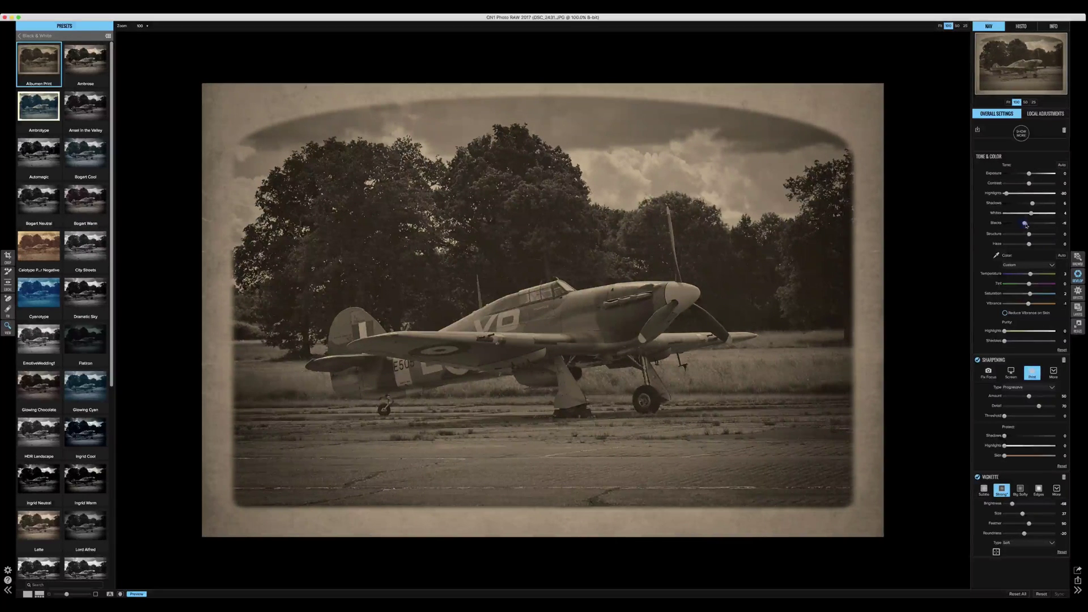
pyautogui.moveTo(1032, 227); pyautogui.dragTo(1039, 203)
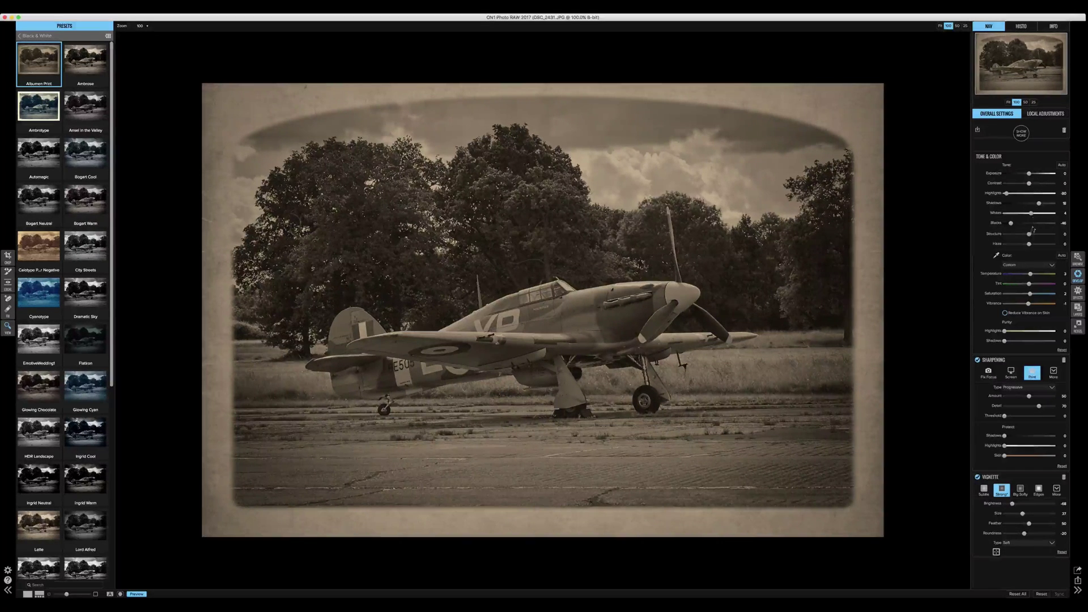
pyautogui.moveTo(1033, 236); pyautogui.dragTo(1046, 238)
# Apply the Enter the Dragon preset from the Cinematic collection to the photo
pyautogui.click(87, 247)
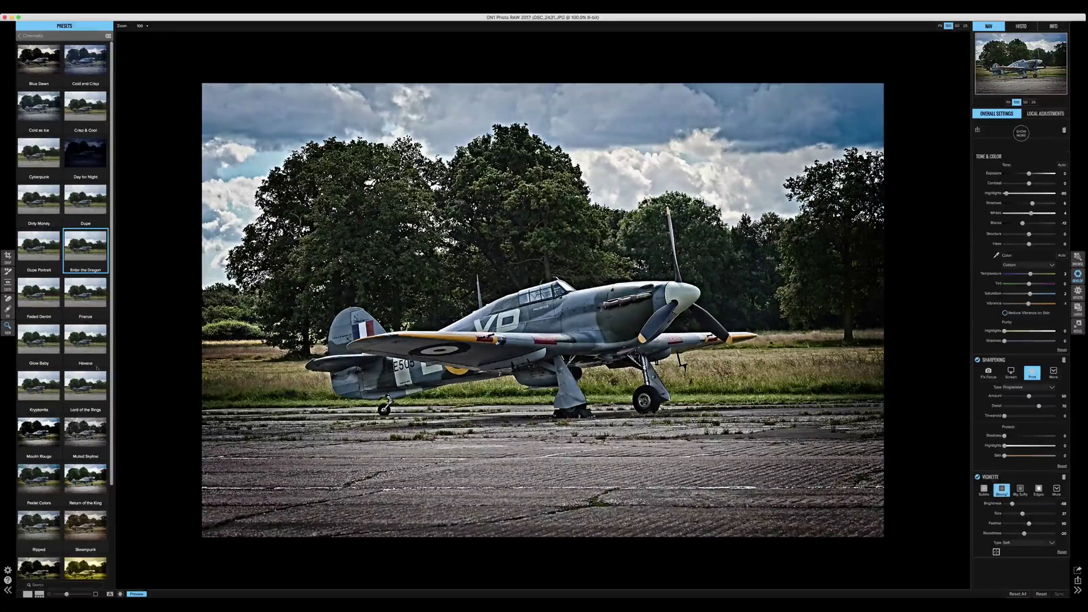
# Try the Havana preset, apply Kryptonite instead, and raise its vignette brightness to about -18 and the exposure to 0.2
pyautogui.click(94, 355)
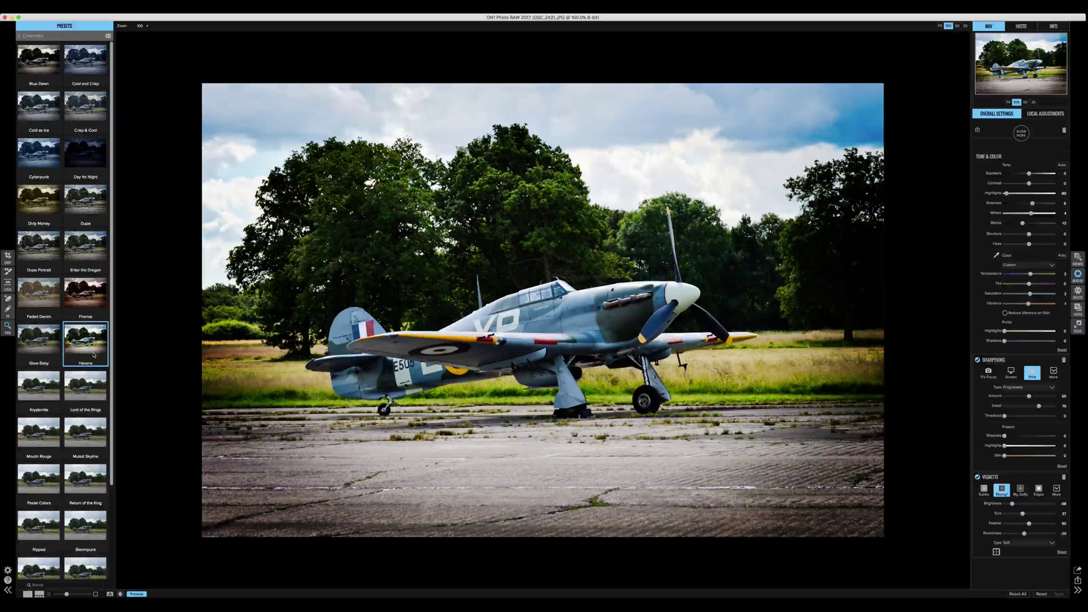
pyautogui.click(51, 384)
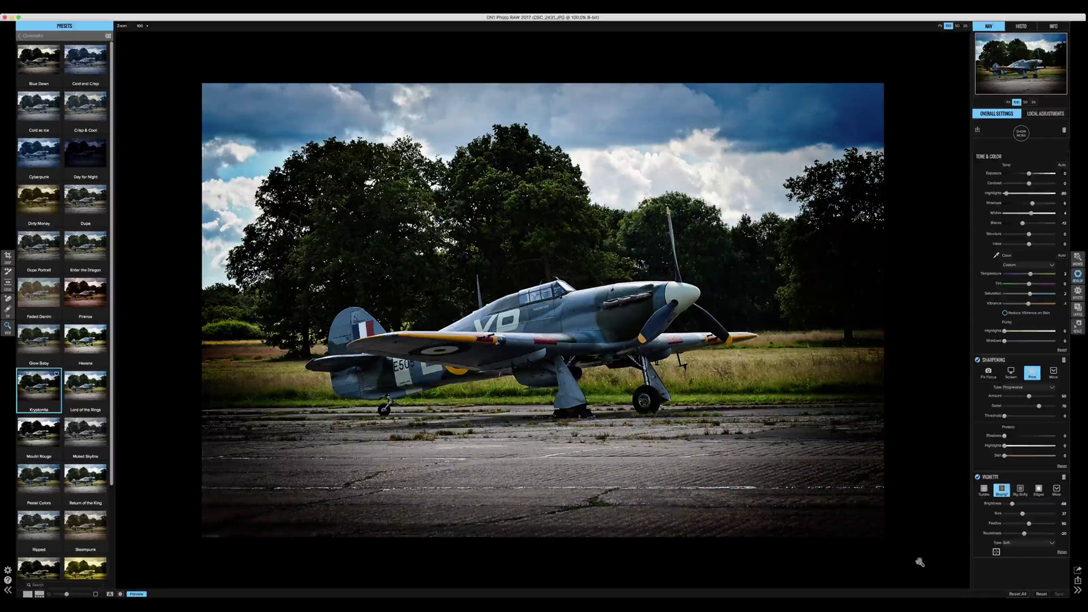
pyautogui.moveTo(1013, 504); pyautogui.dragTo(1025, 504)
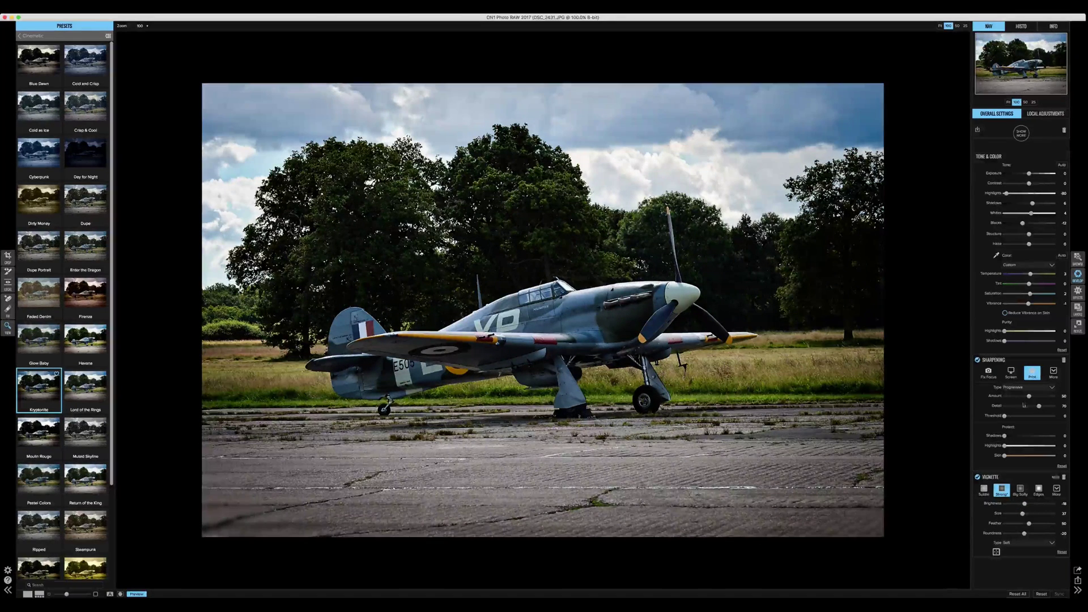
pyautogui.moveTo(1030, 173); pyautogui.dragTo(1032, 177)
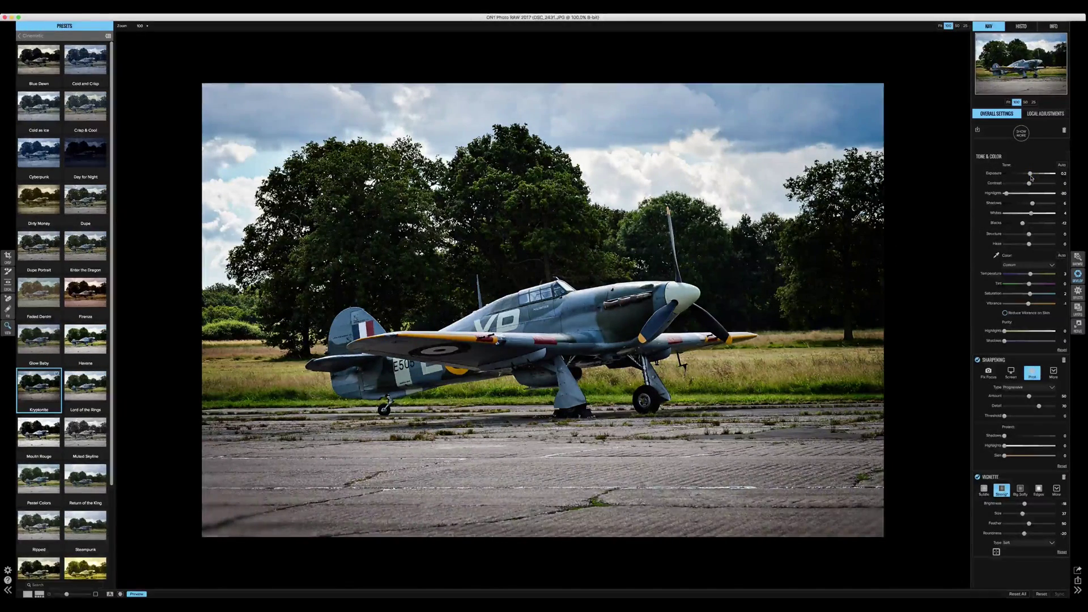
# Save the current look with all settings as preset "Plane Test1" in a new category "Emotive Training", and open that category
pyautogui.click(980, 131)
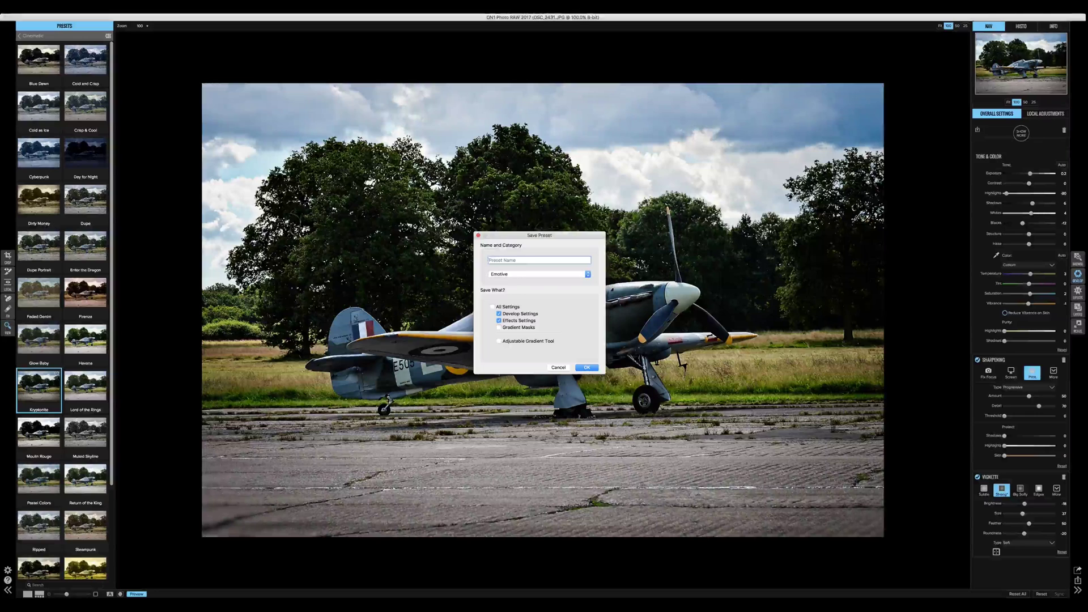
pyautogui.write('Plane Test1')
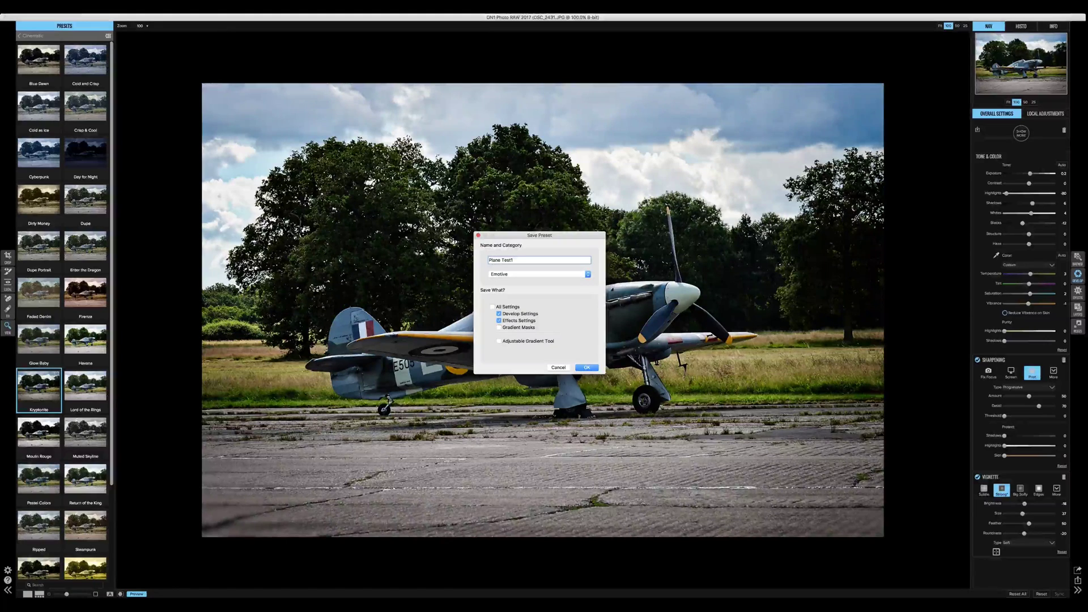
pyautogui.click(589, 275)
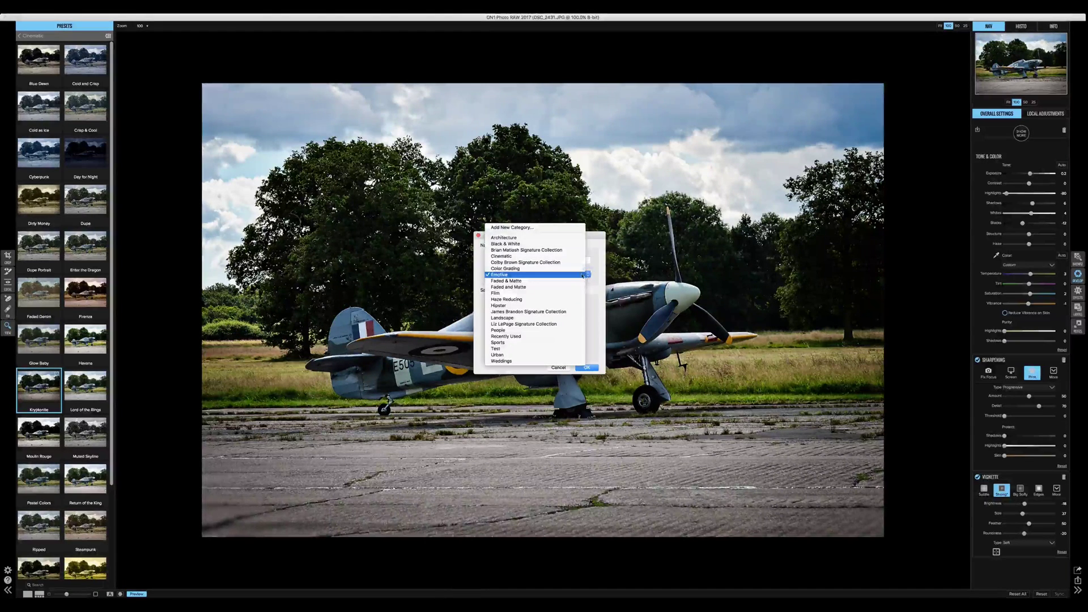
pyautogui.click(526, 229)
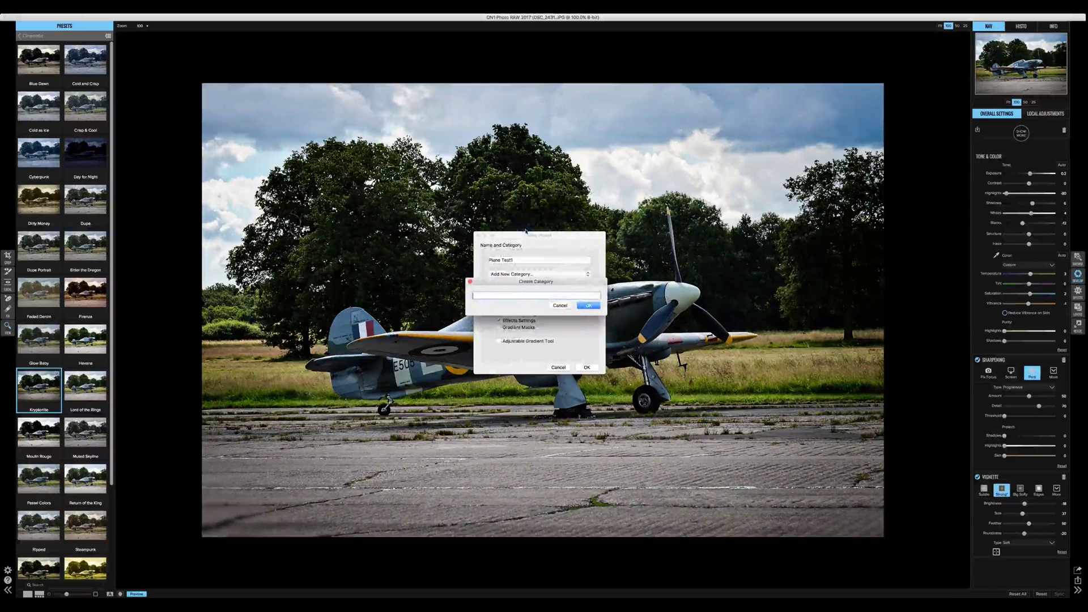
pyautogui.write('Emotive Training')
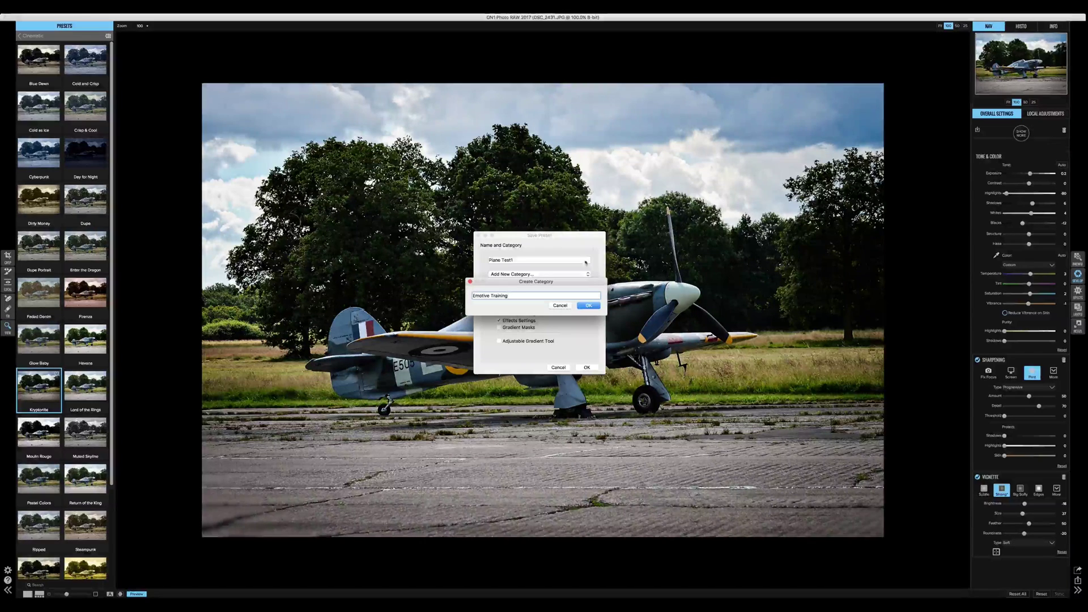
pyautogui.click(589, 307)
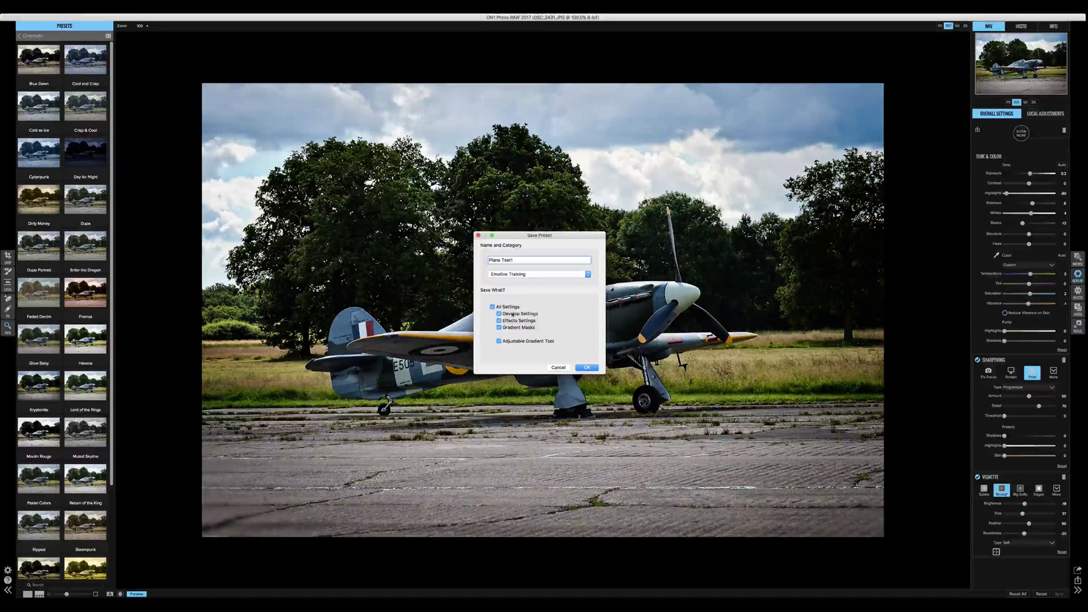
pyautogui.click(587, 369)
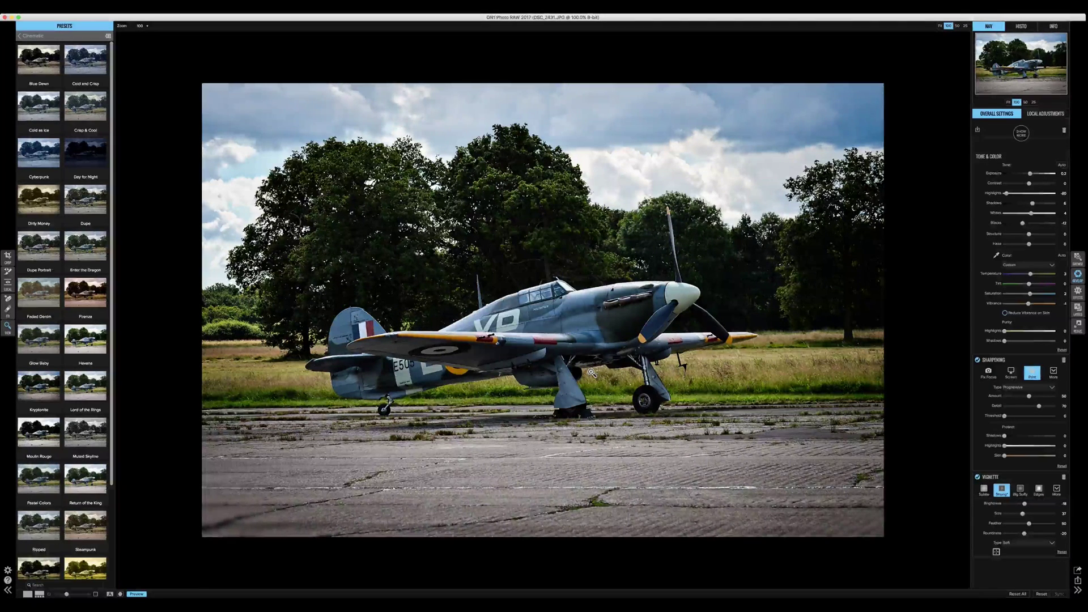
pyautogui.click(34, 38)
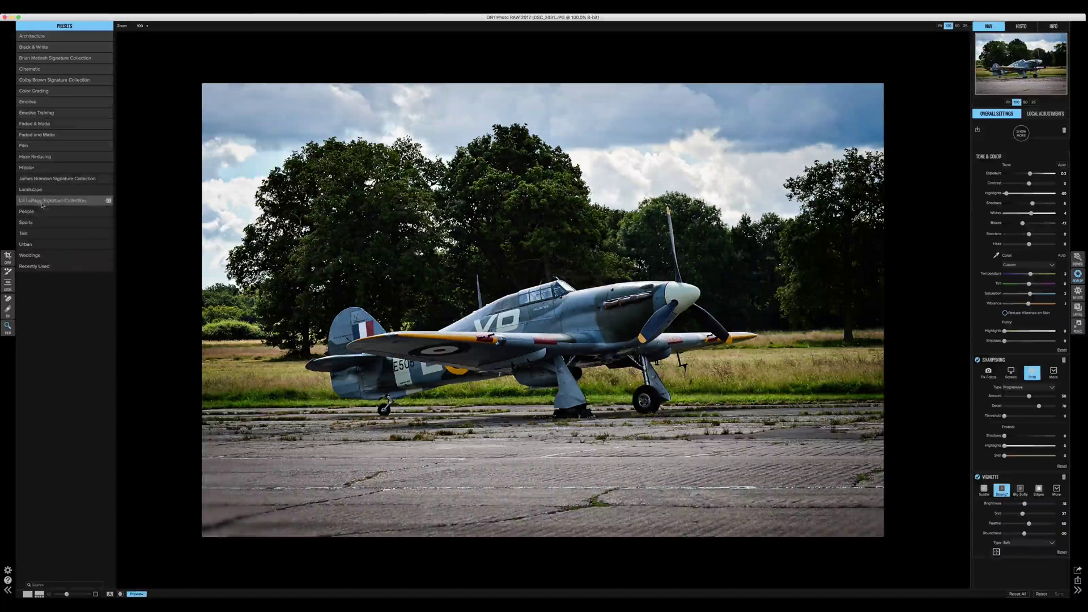
pyautogui.click(48, 114)
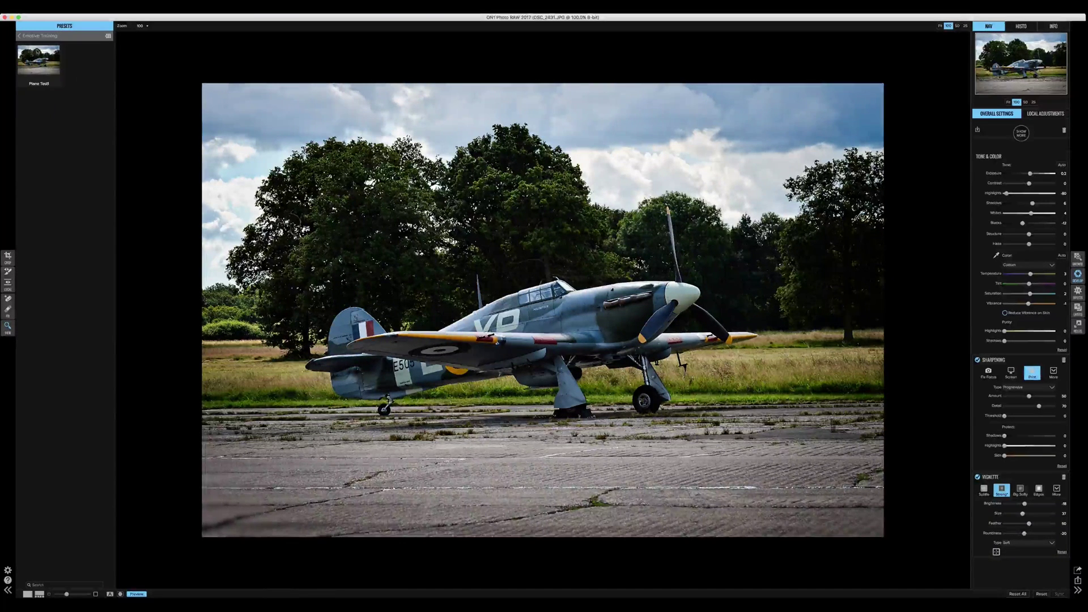
# Open the neighbouring photo DSC_2430.JPG from the Browse grid and apply the Plane Test1 preset from the Emotive Training category
pyautogui.click(1080, 261)
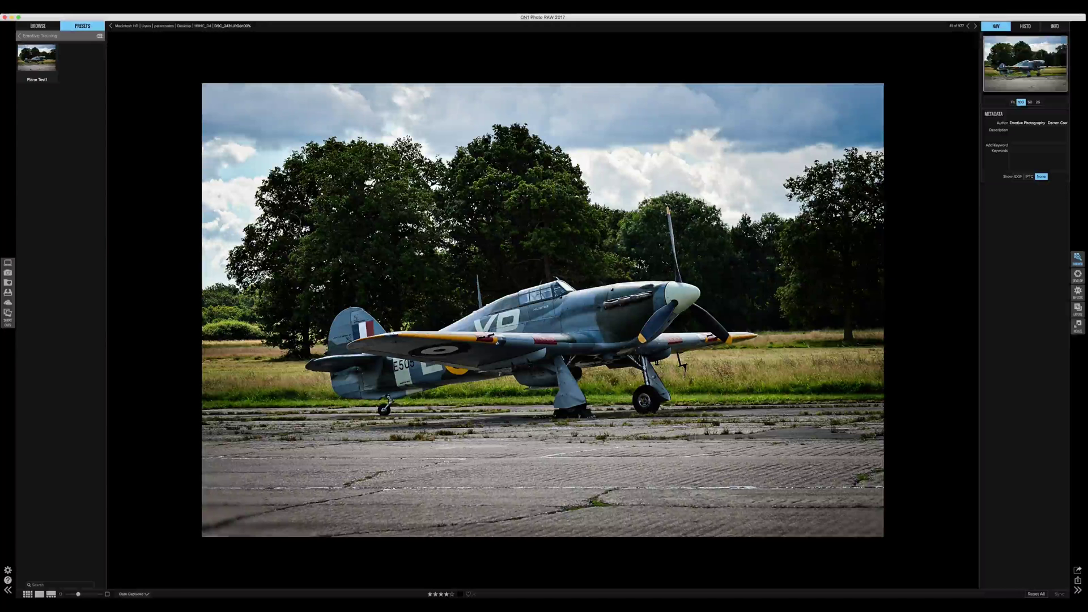
pyautogui.press('g')
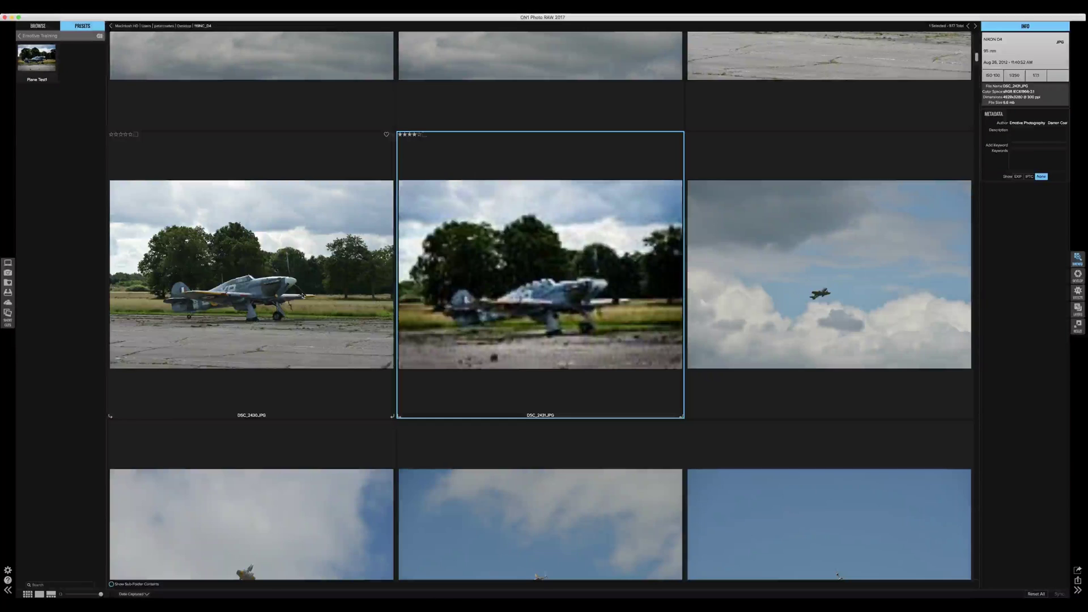
pyautogui.click(303, 296)
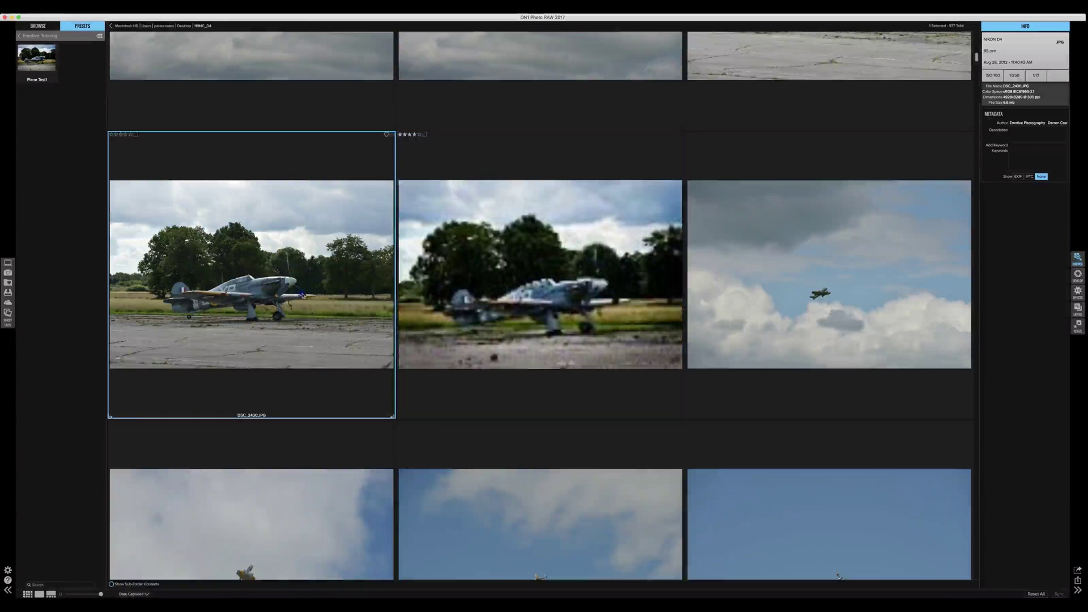
pyautogui.doubleClick(304, 295)
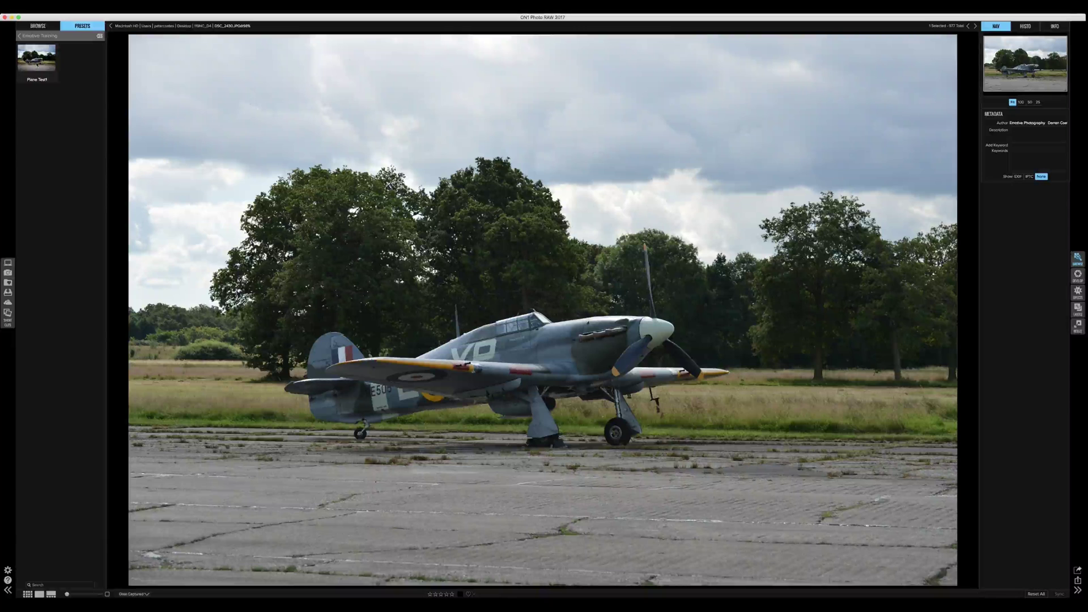
pyautogui.click(37, 36)
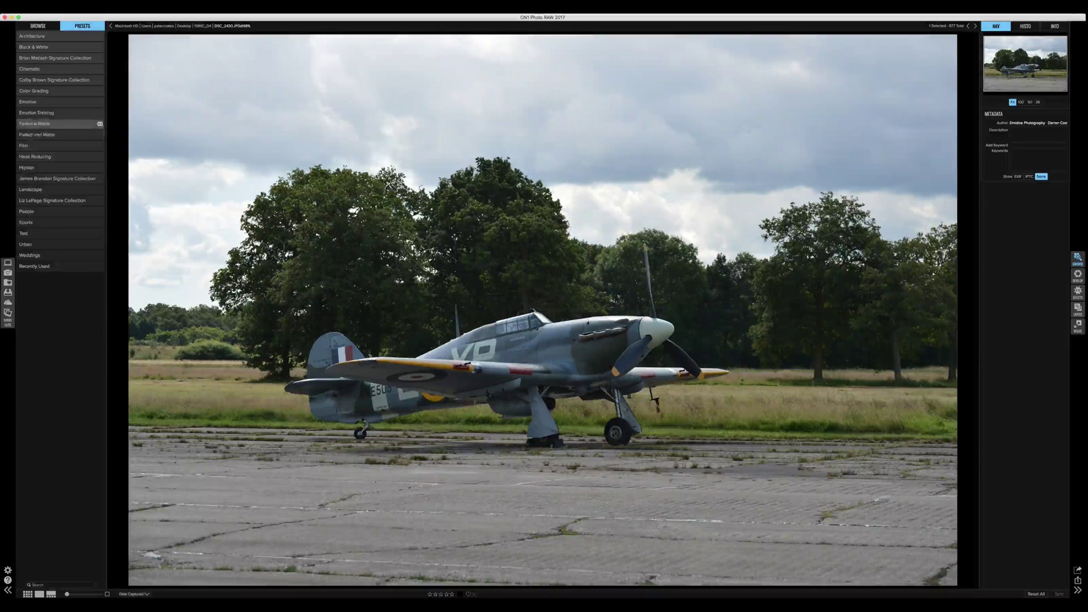
pyautogui.click(42, 114)
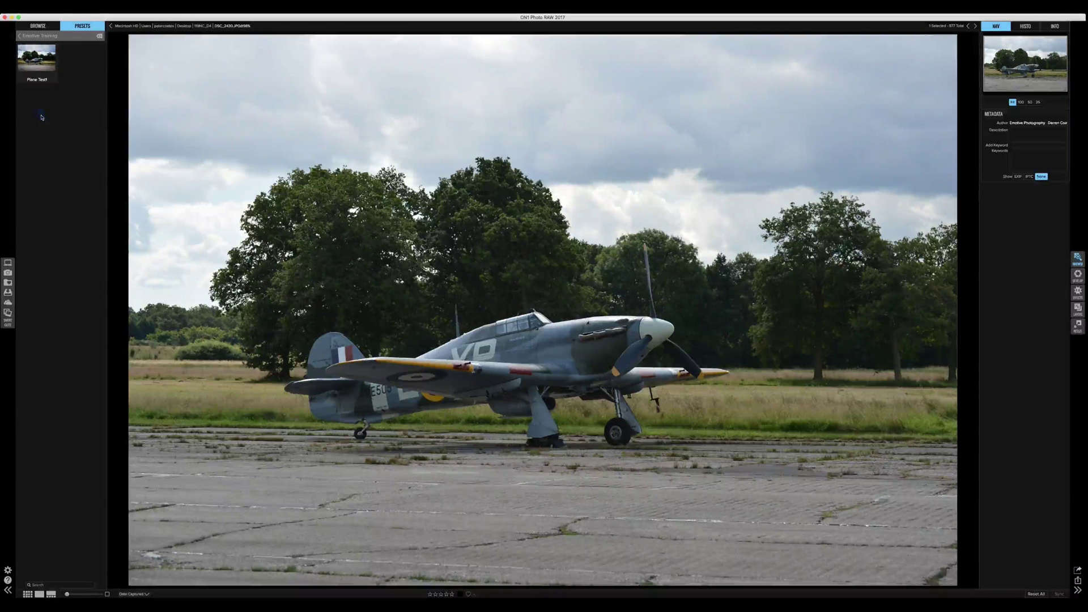
pyautogui.click(45, 73)
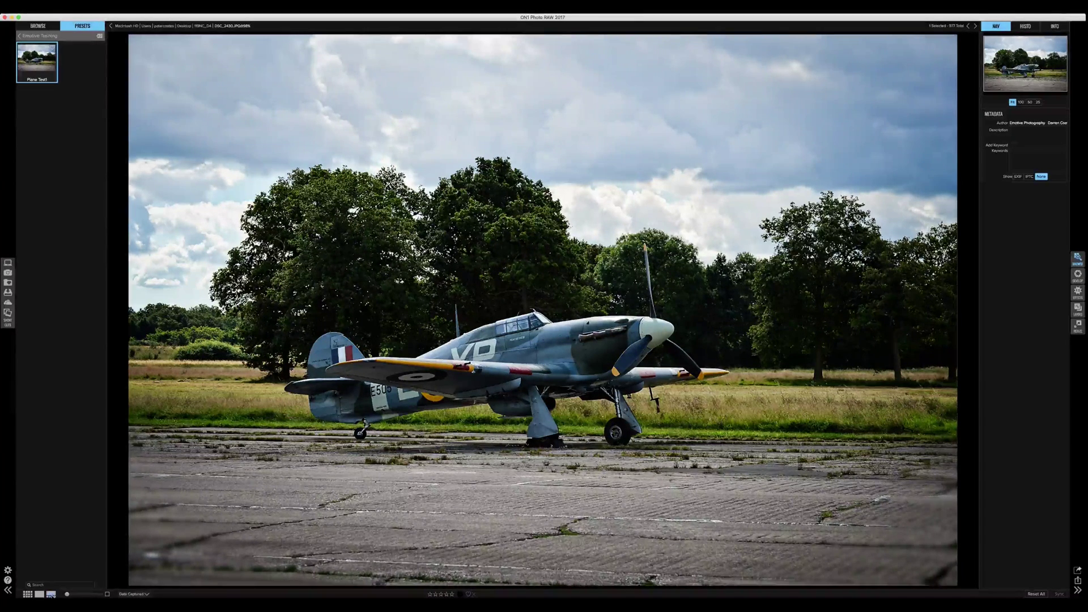
# Compare DSC_2431.JPG with the newly processed DSC_2430.JPG using the filmstrip
pyautogui.press('Right')
pyautogui.press('f')
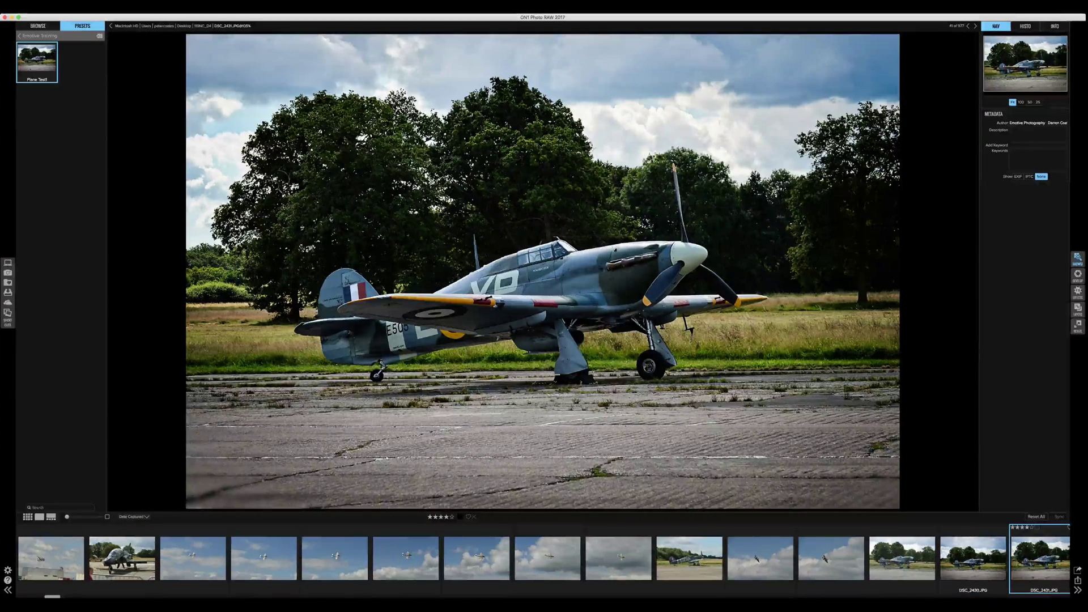
pyautogui.click(996, 569)
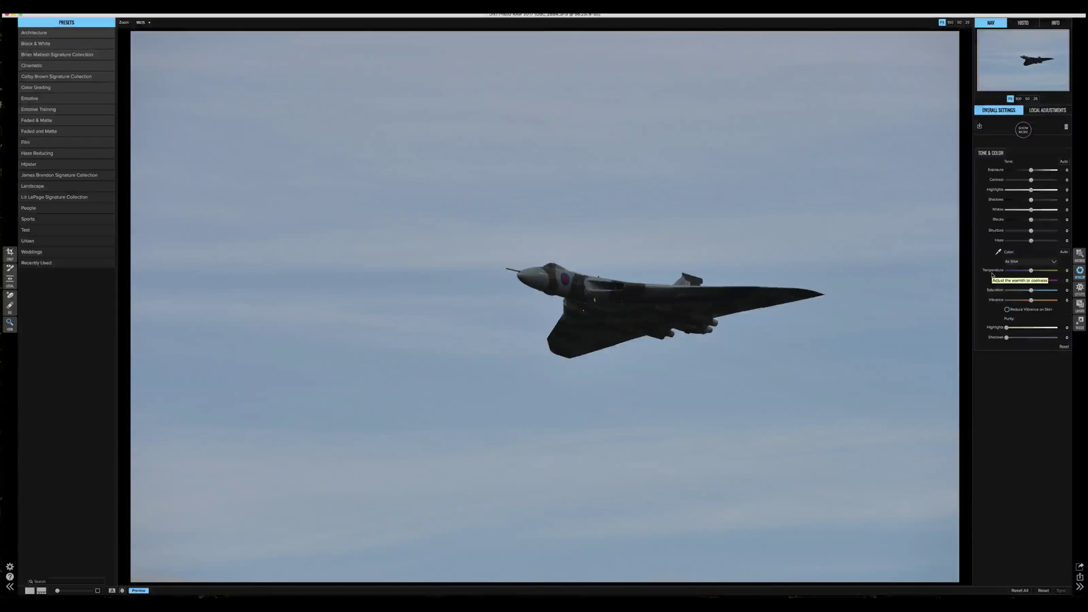
# Brighten the dark delta-wing aircraft with exposure 1.45, highlights -85, shadows 46 and blacks -15
pyautogui.click(980, 126)
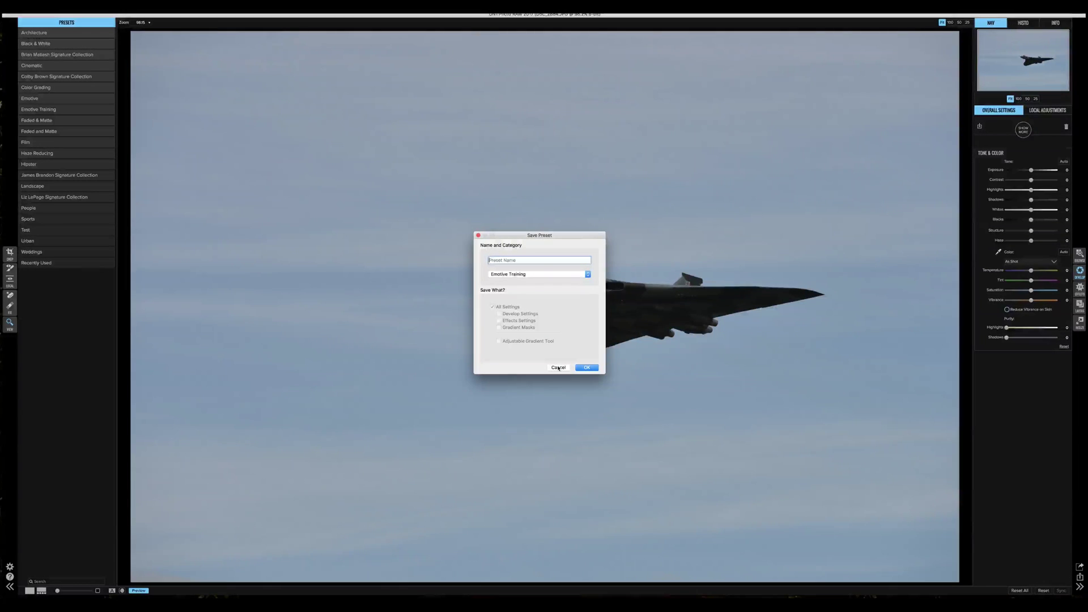
pyautogui.click(559, 368)
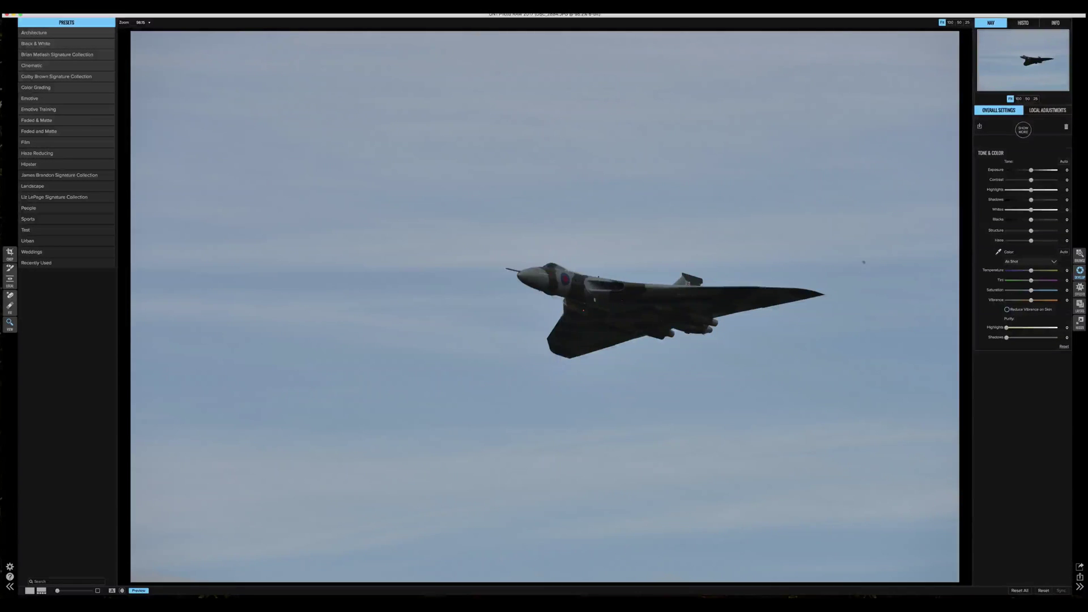
pyautogui.moveTo(1032, 170); pyautogui.dragTo(1038, 173)
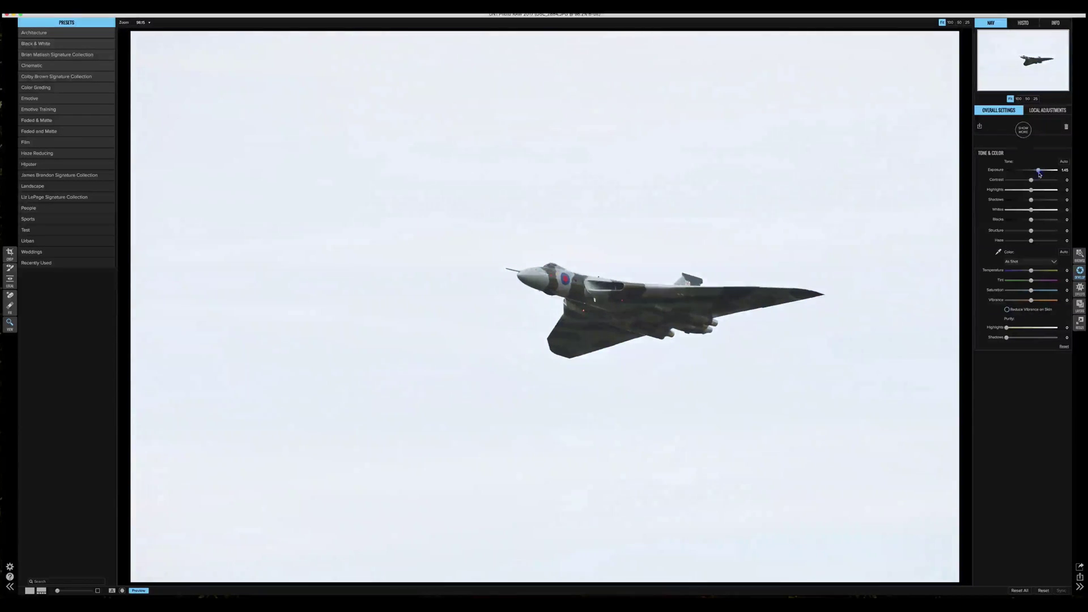
pyautogui.click(1050, 201)
pyautogui.moveTo(1031, 190); pyautogui.dragTo(1024, 225)
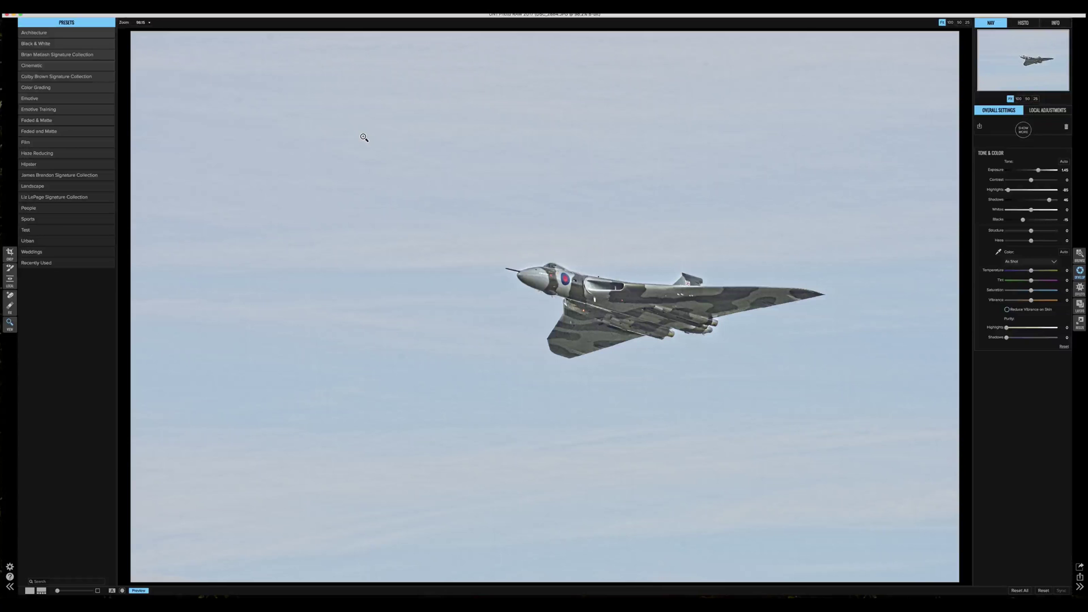
# Save the adjusted tone settings as a preset named "Test Plane" in the Emotive Training category
pyautogui.click(980, 127)
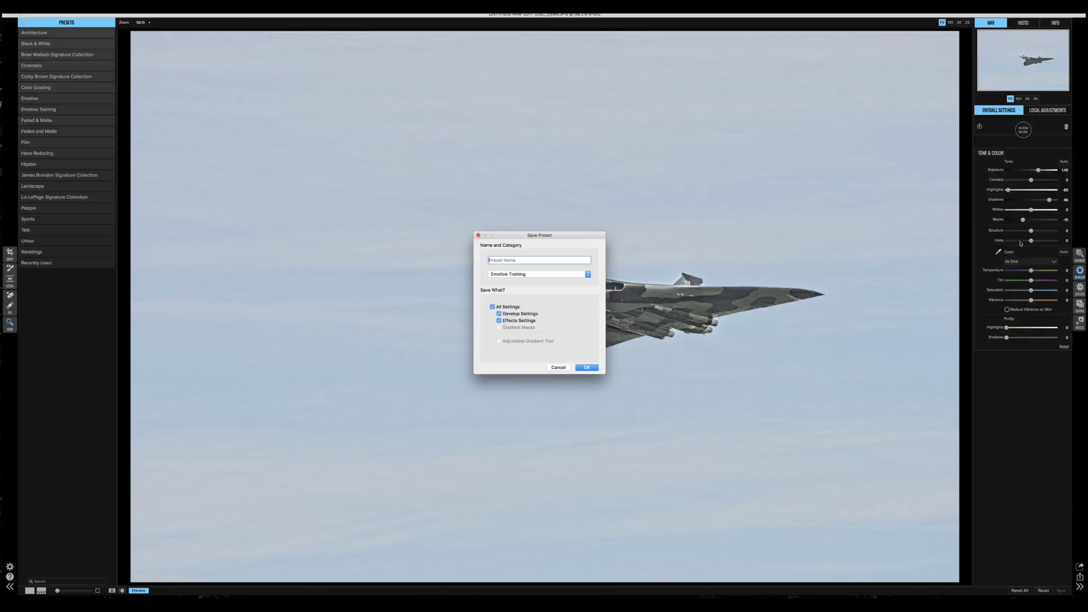
pyautogui.write('Test Plane')
pyautogui.click(592, 369)
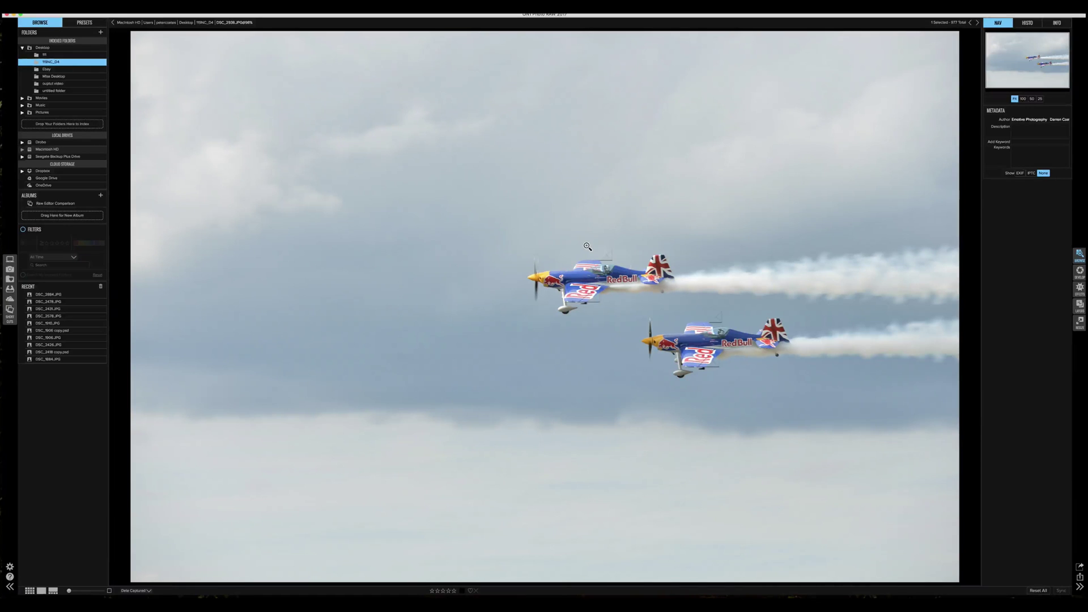
# Apply the Test Plane preset from the Emotive Training category to the photo of the two Red Bull planes
pyautogui.click(84, 24)
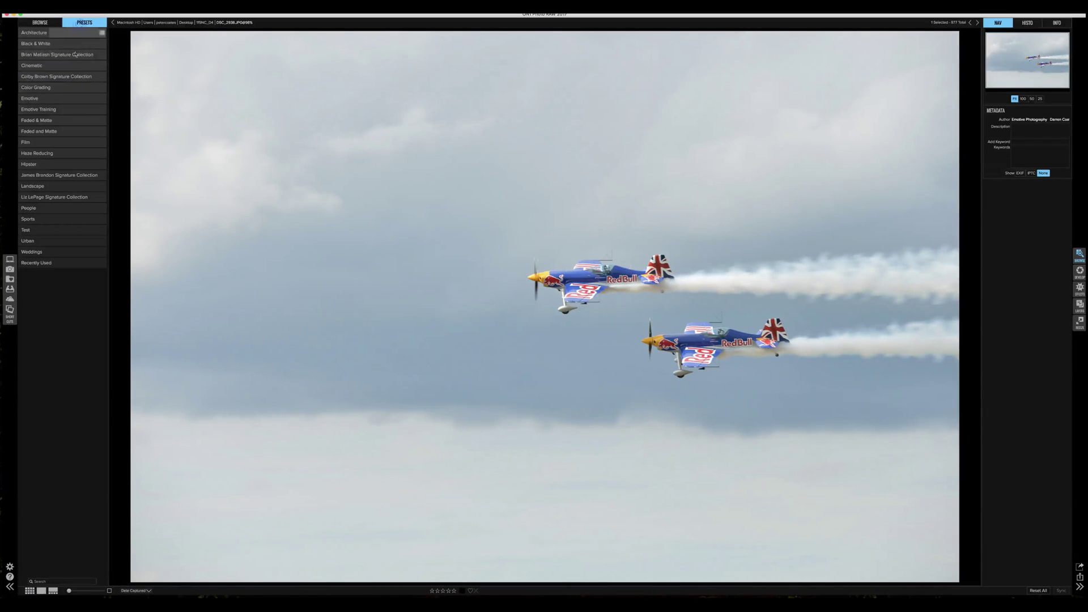
pyautogui.click(60, 109)
pyautogui.click(89, 62)
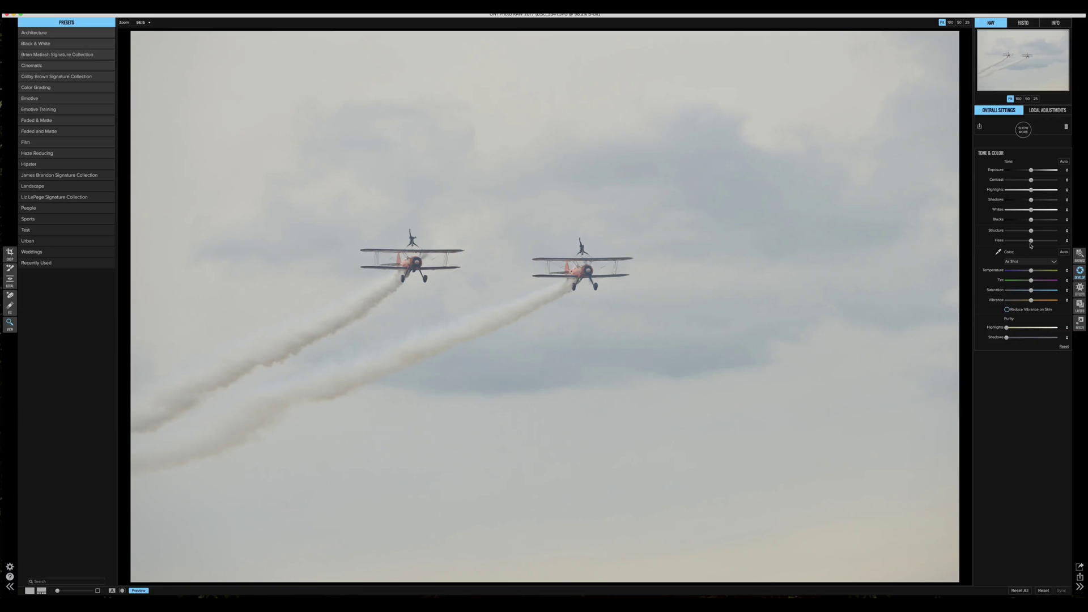
# Lower the haze to about -50 and raise the exposure to 0.7 on the photo of the two biplanes
pyautogui.moveTo(1031, 243); pyautogui.dragTo(1013, 245)
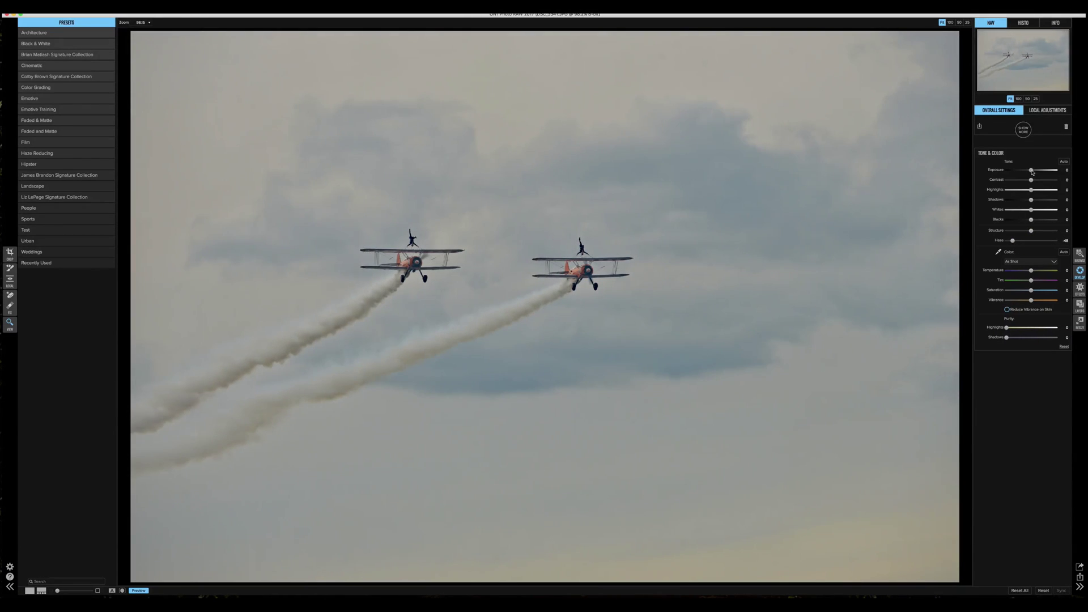
pyautogui.moveTo(1033, 172); pyautogui.dragTo(1035, 172)
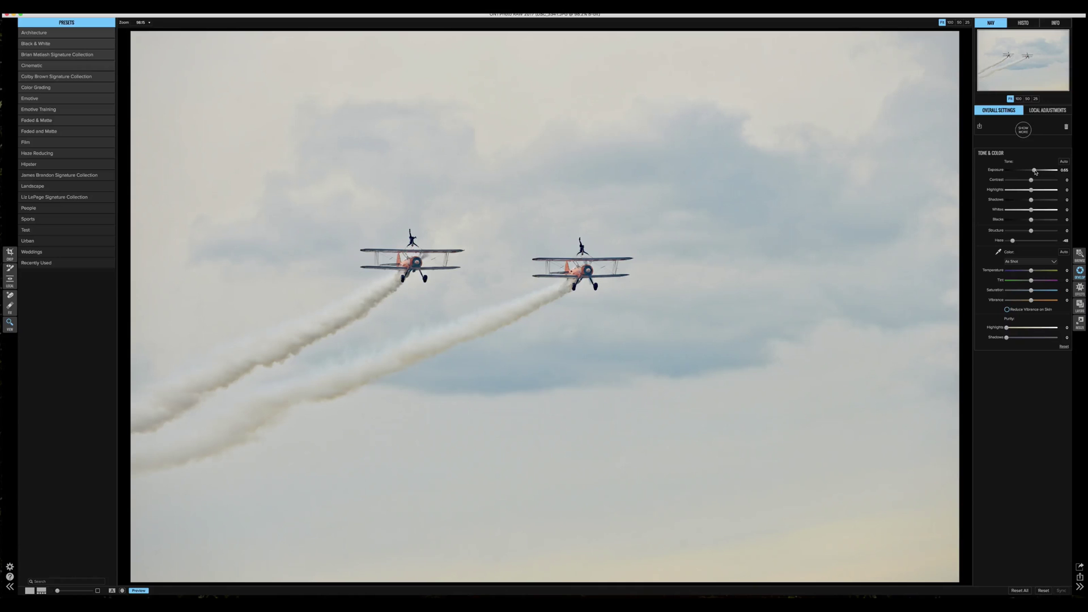
pyautogui.moveTo(1014, 247); pyautogui.dragTo(1013, 247)
# Compare the biplane photo before and after the edits by switching the preview off and on
pyautogui.click(145, 591)
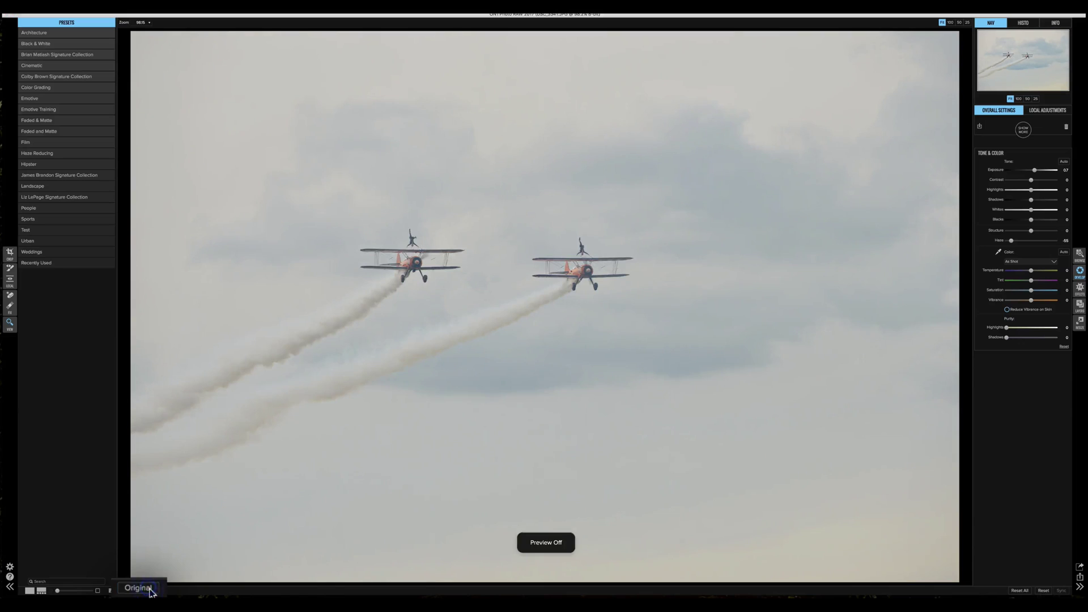
pyautogui.click(145, 591)
pyautogui.click(139, 591)
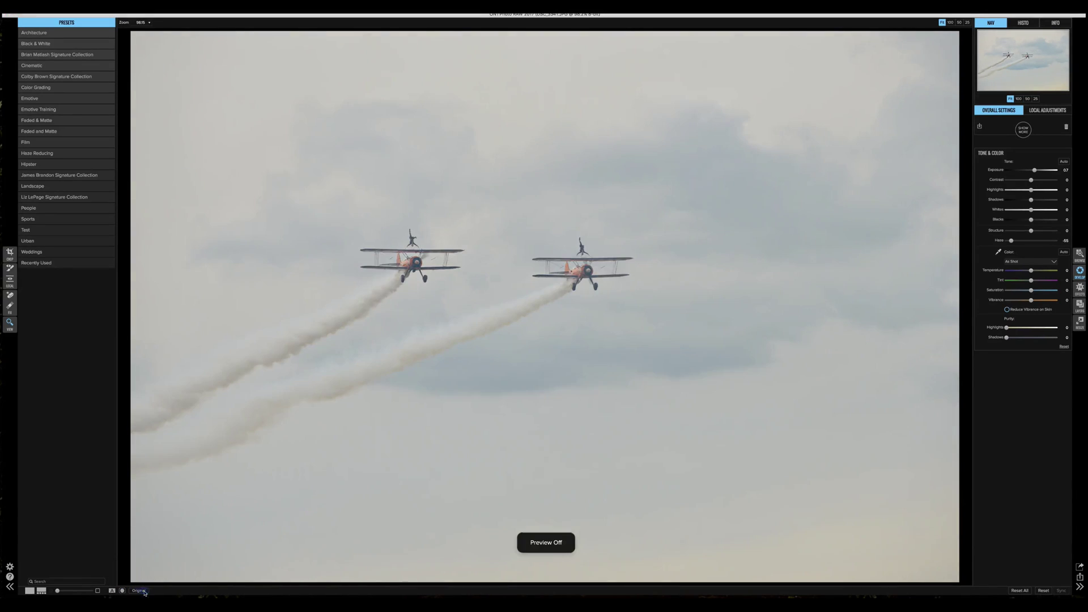
pyautogui.click(145, 592)
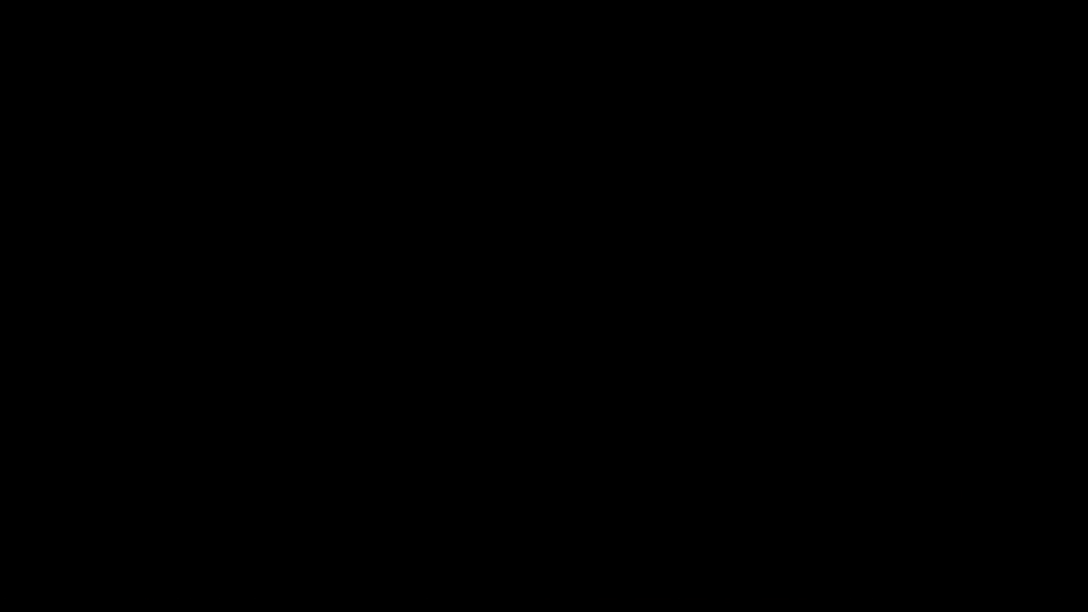